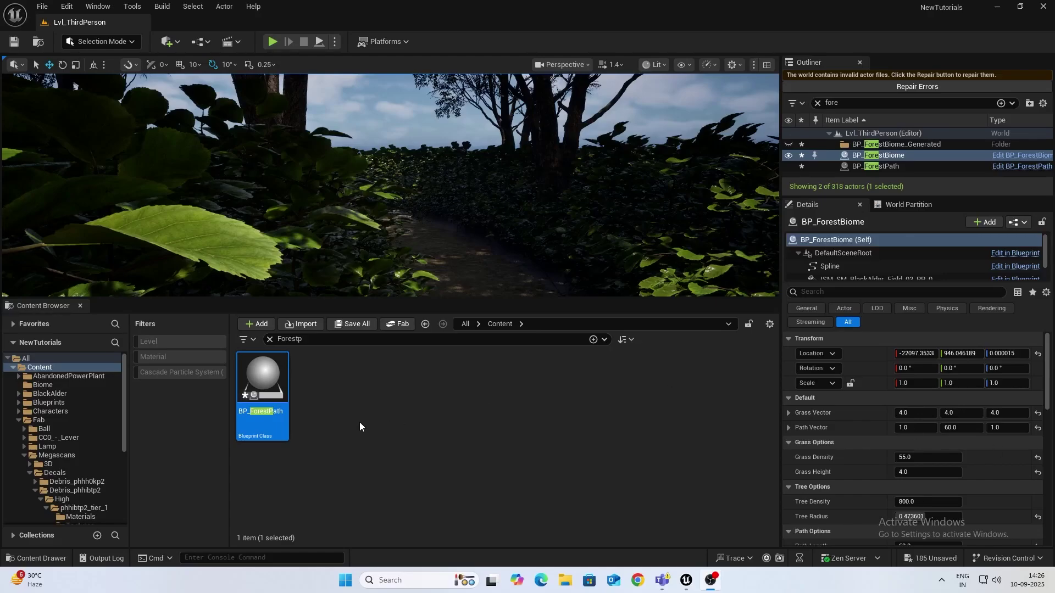
Extend the forest biome's boundary outward by moving the spline point in the middle of its near edge.
key(p)
right_drag(390, 185, 448, 294)
scroll(391, 185, up, 2)
key(s)
key(w)
key(g)
key(s)
right_drag(310, 251, 310, 280)
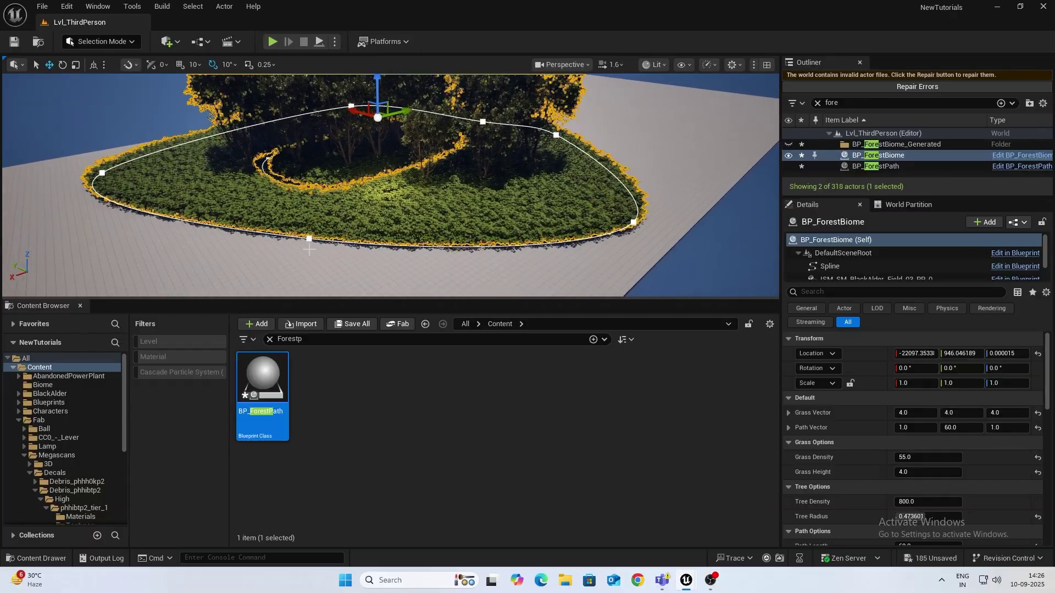
click(310, 238)
drag(301, 251, 268, 294)
Place a BP_ForestPath actor in the level on the floor beside the forest's edge.
key(g)
right_drag(356, 237, 299, 255)
key(w)
drag(270, 378, 236, 289)
right_drag(236, 288, 214, 336)
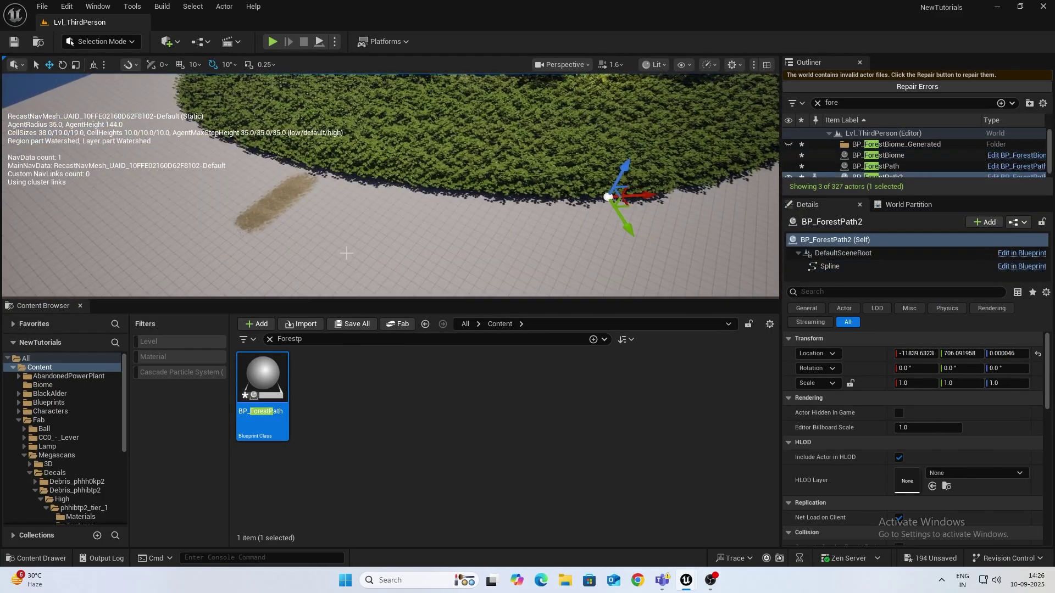
click(284, 210)
key(g)
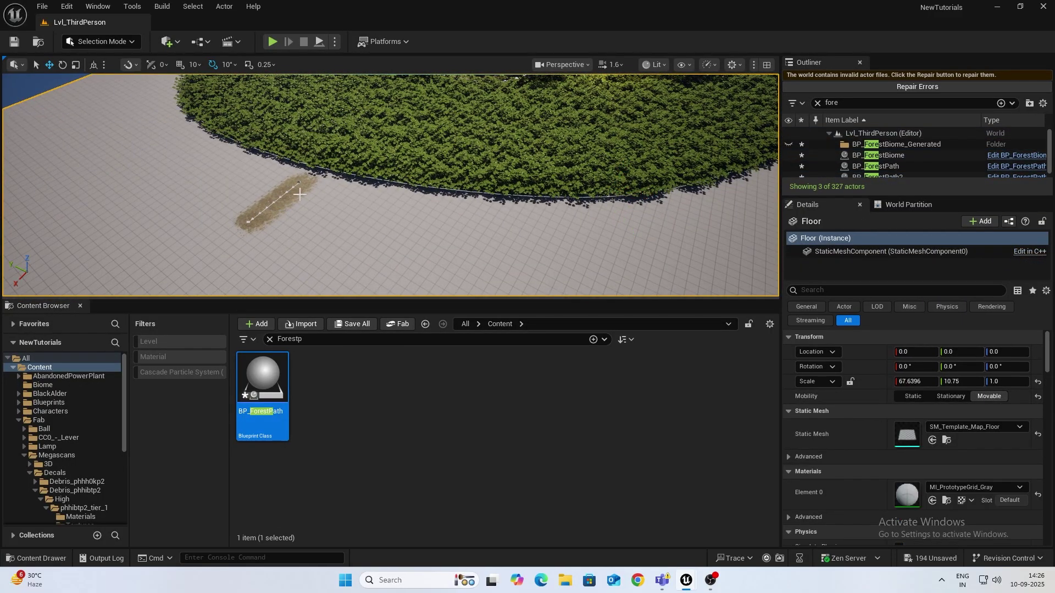
Place another BP_ForestPath actor inside the forest biome, near its edge.
drag(263, 385, 458, 191)
drag(510, 141, 511, 145)
right_drag(506, 194, 558, 216)
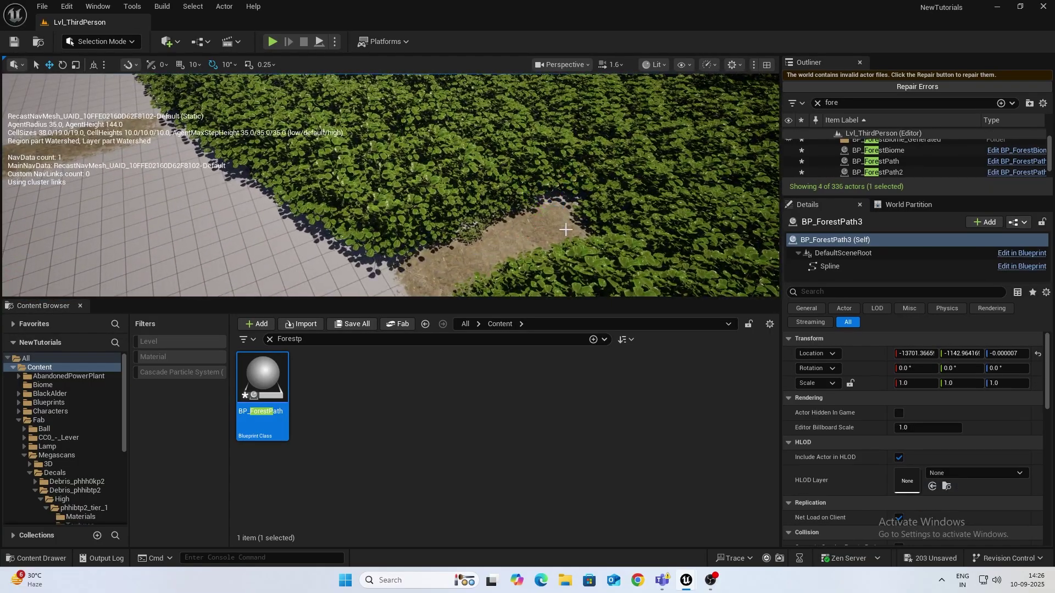
Stretch the new path's spline points so that it curves through the forest and out past its edge.
click(555, 223)
right_drag(502, 163, 468, 213)
drag(413, 260, 277, 147)
right_drag(332, 167, 405, 150)
drag(393, 153, 521, 209)
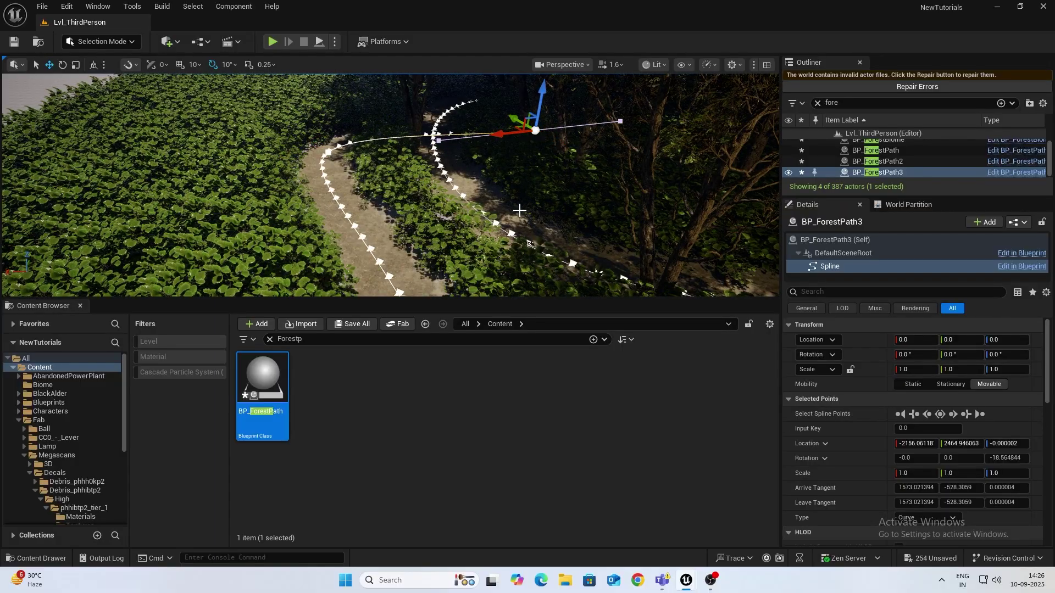
key(g)
right_drag(507, 218, 503, 192)
Try different Path Length values on the forest biome, including 2, 60 and 510, and settle on 55.
click(368, 182)
scroll(928, 491, down, 3)
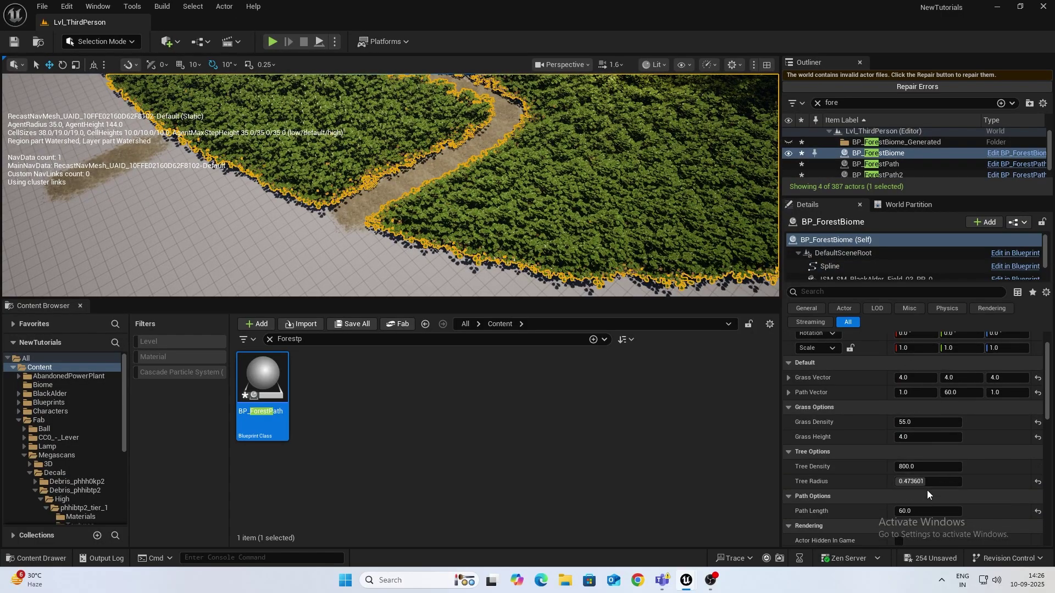
click(961, 492)
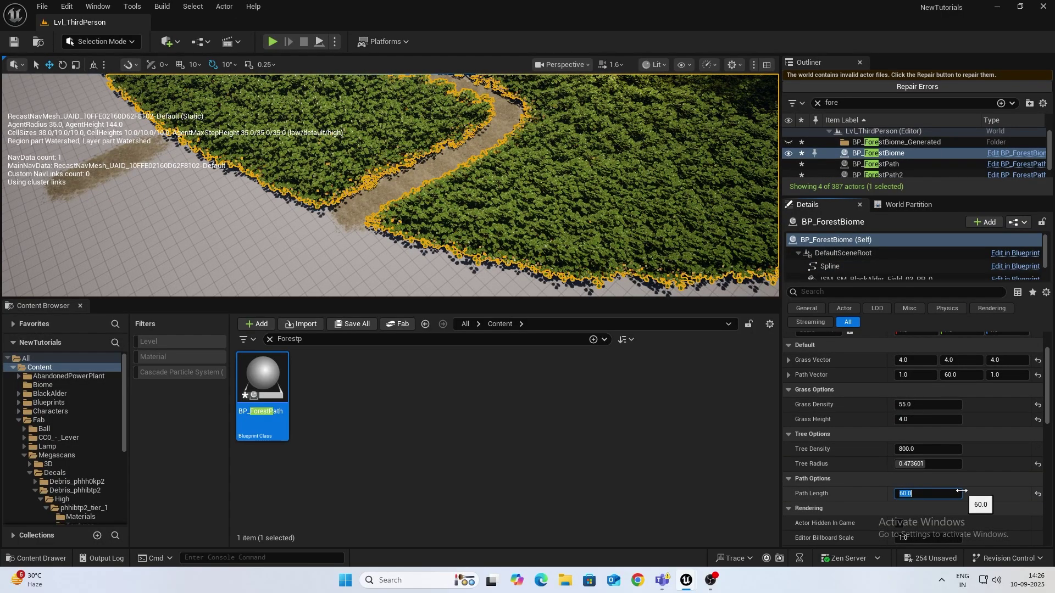
text(10)
key(Return)
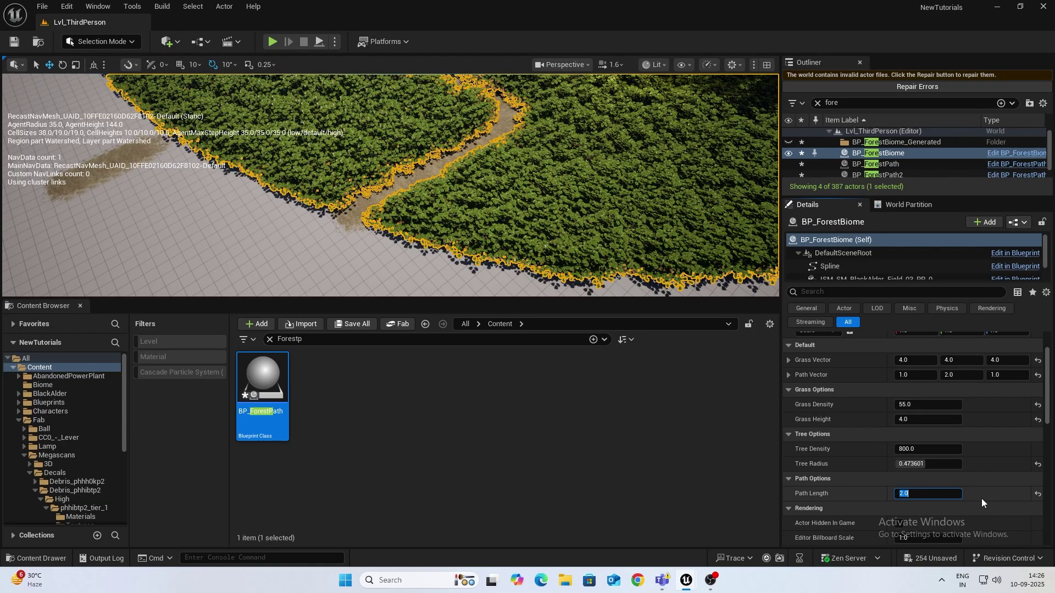
text(15)
key(Return)
text(100)
key(Return)
text(60)
key(Return)
text(510)
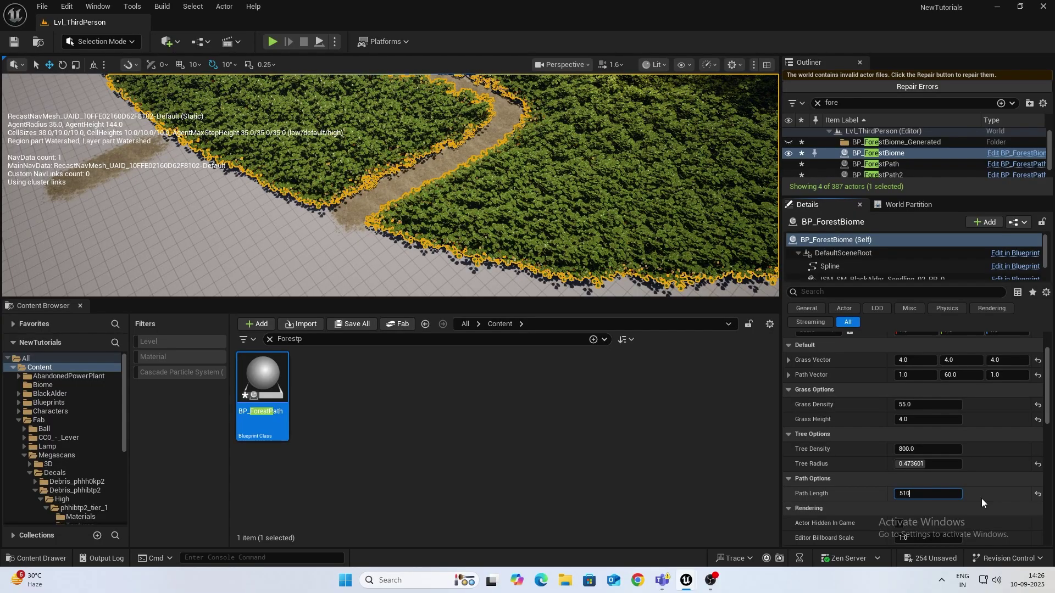
key(Return)
text(55)
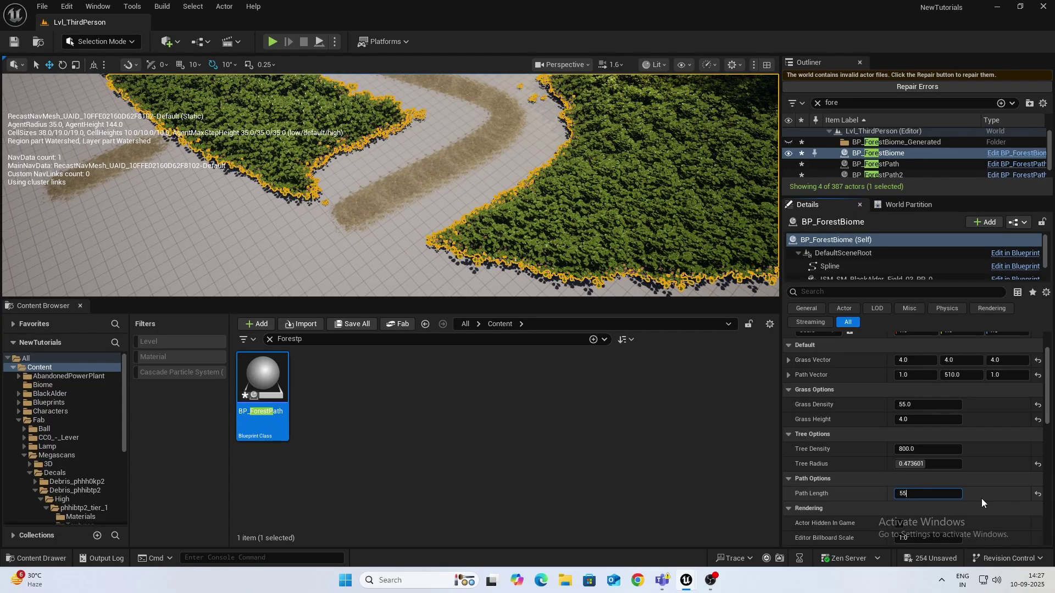
key(Return)
Examine the path and the surrounding foliage by flying through the forest biome.
click(385, 259)
right_drag(384, 258, 324, 184)
key(w)
scroll(308, 204, down, 2)
key(w)
scroll(297, 203, up, 1)
key(w)
scroll(291, 206, down, 2)
key(w)
right_drag(470, 222, 465, 250)
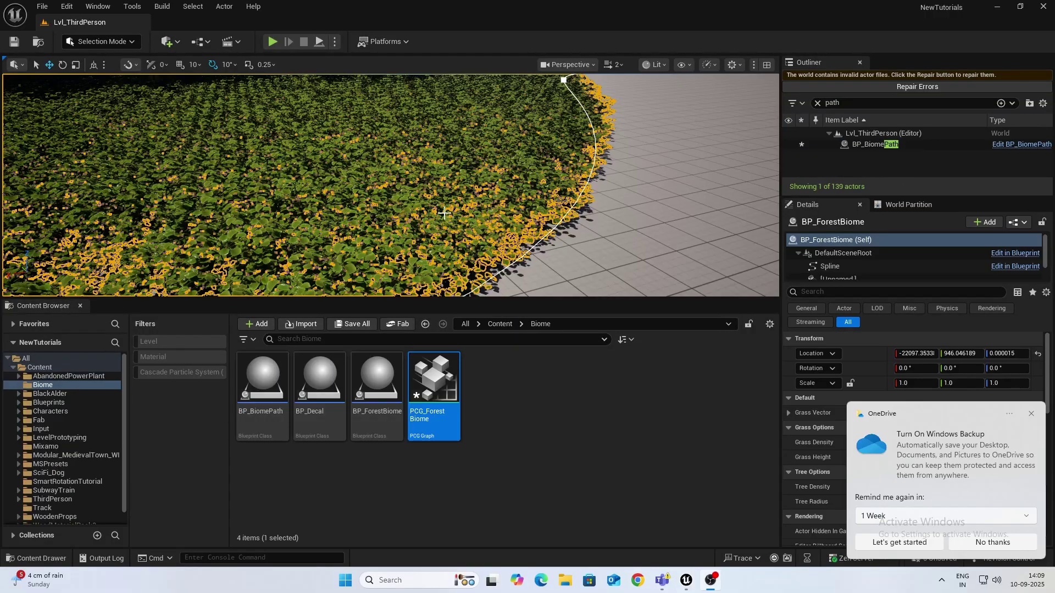
Reshape the forest biome by moving a near-side boundary spline point outward onto the bare floor.
key(f)
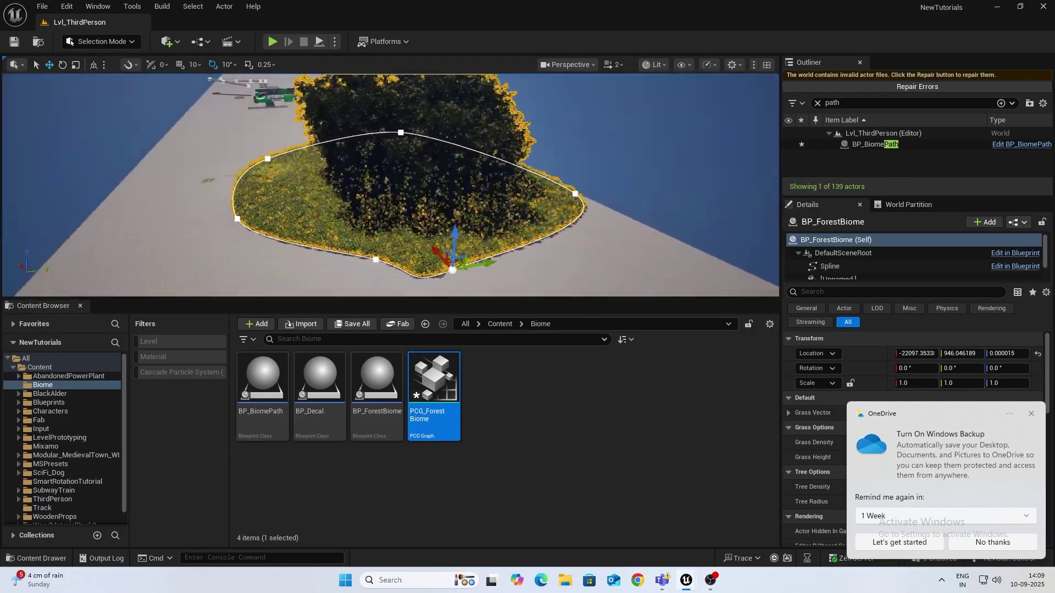
key(p)
key(g)
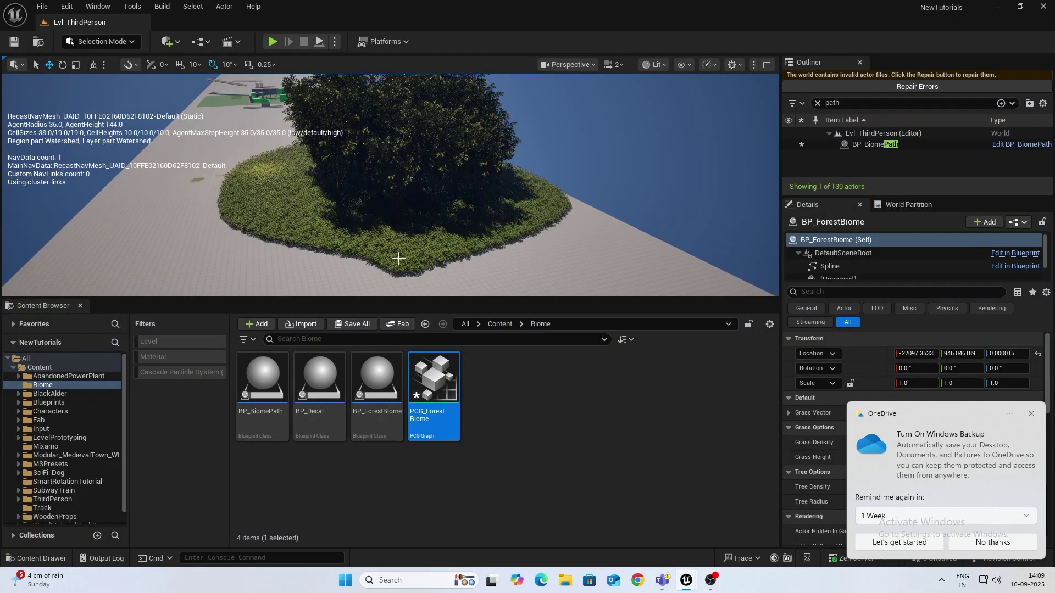
key(g)
key(p)
click(356, 259)
drag(344, 273, 281, 329)
right_drag(444, 229, 384, 231)
key(p)
key(g)
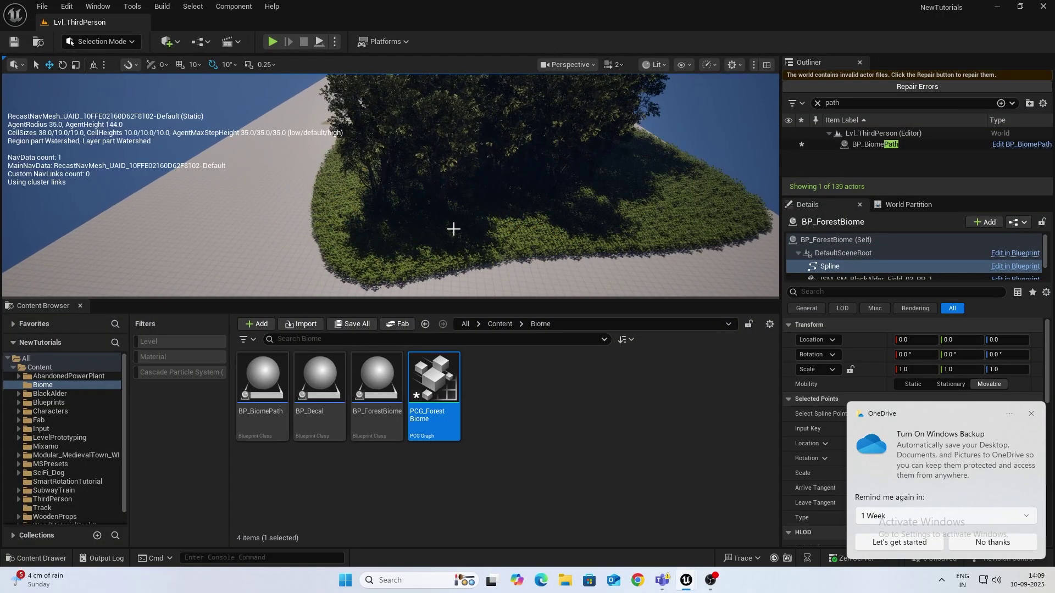
Dismiss the Windows Backup offer and, after checking the biome's foliage mesh components, select the BP_ForestBiome actor itself.
click(989, 542)
click(987, 527)
right_click(569, 215)
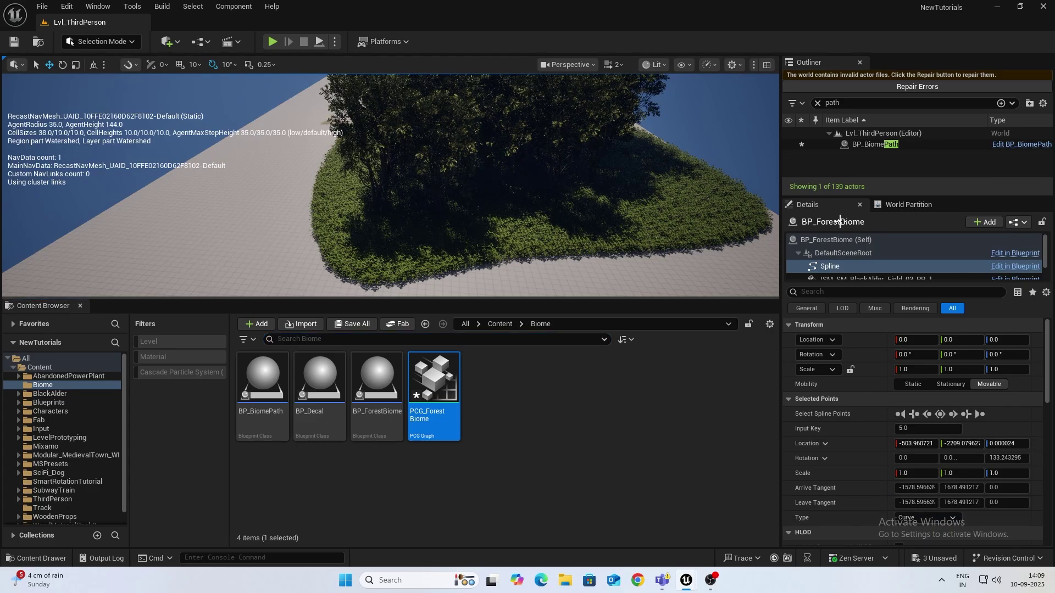
scroll(879, 258, down, 1)
click(882, 262)
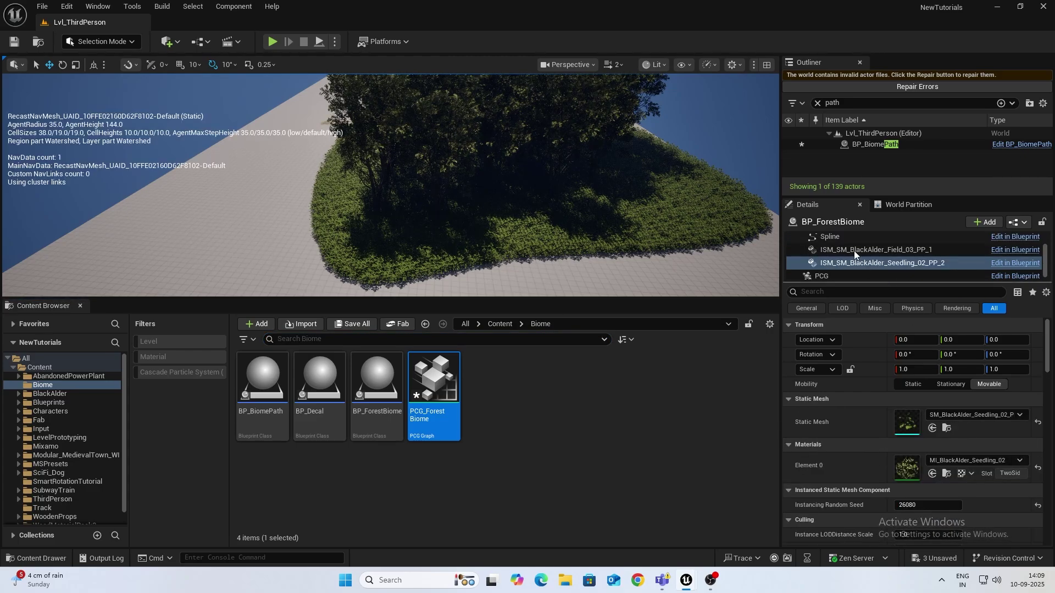
click(828, 250)
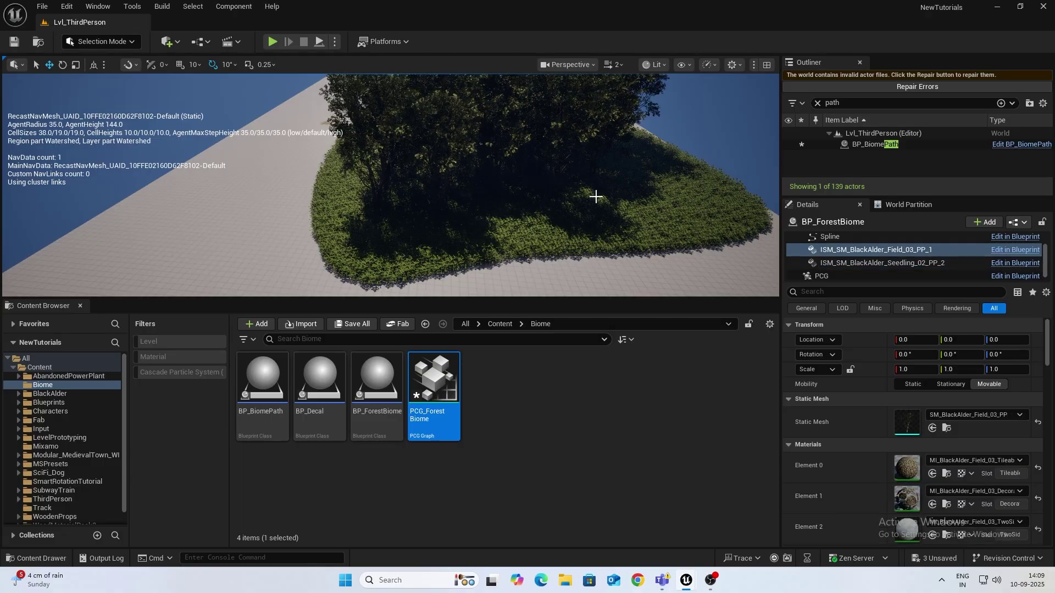
scroll(828, 247, up, 1)
click(828, 242)
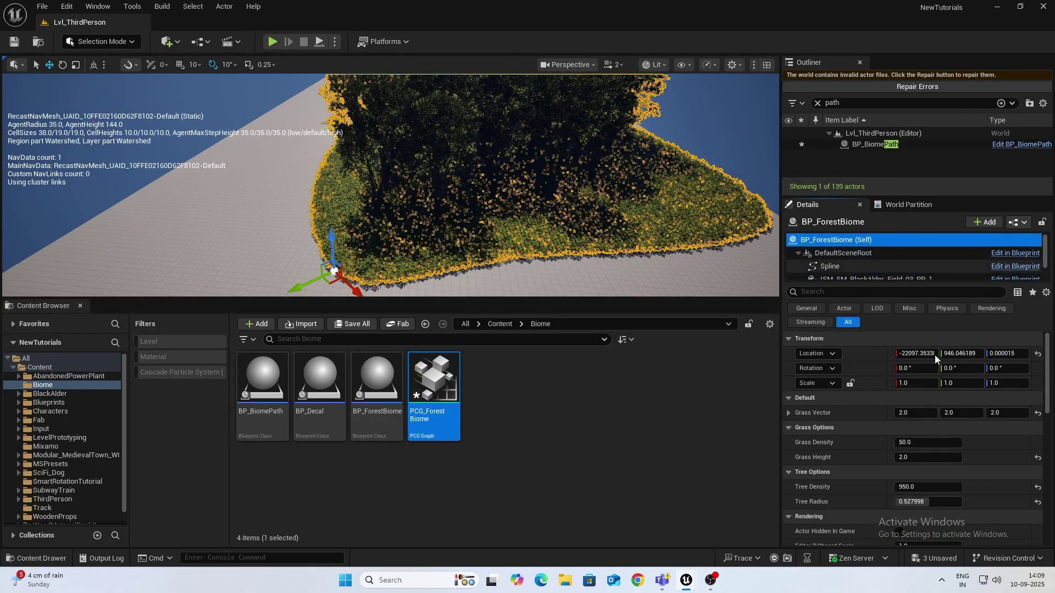
Try a Grass Density of 150 on the forest biome and settle on 55.
mouse_move(568, 246)
right_down()
mouse_move(591, 269)
mouse_move(568, 245)
right_up()
key(w)
click(910, 442)
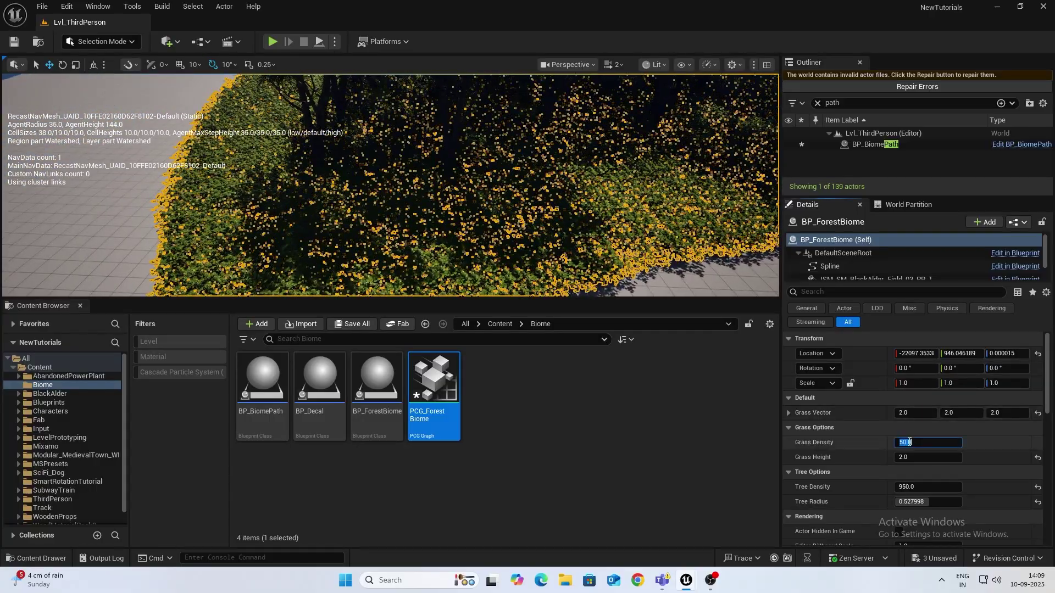
text(150)
key(Return)
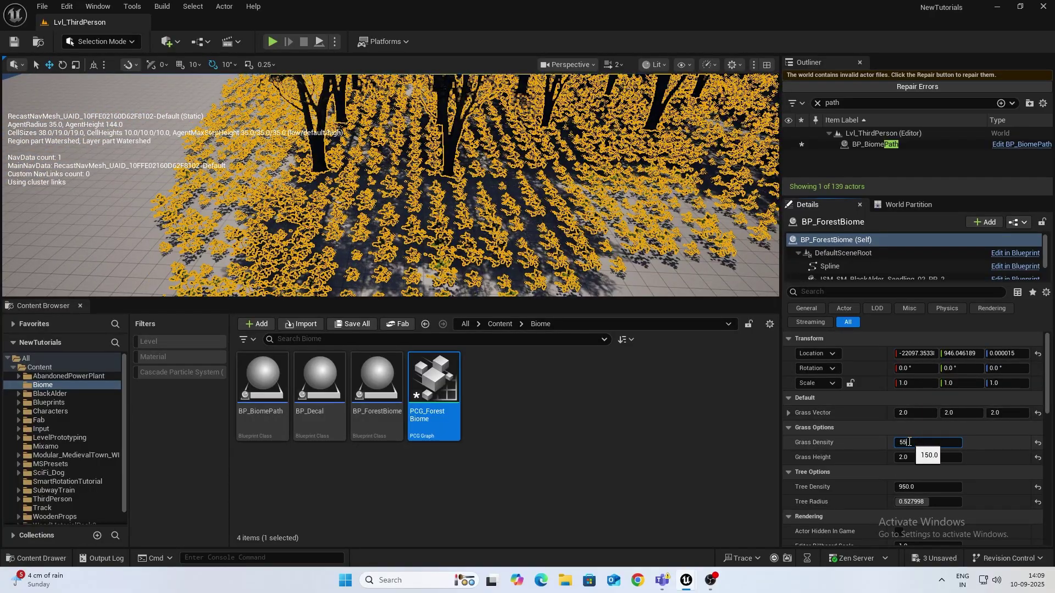
key(Return)
Set the forest biome's Grass Height to 4.
click(907, 456)
mouse_move(472, 220)
right_down()
mouse_move(528, 236)
mouse_move(475, 220)
right_up()
click(919, 458)
text(4)
key(Return)
Set the forest biome's Tree Density to 1400 and its Tree Radius to 1.
right_drag(484, 231, 495, 247)
key(s)
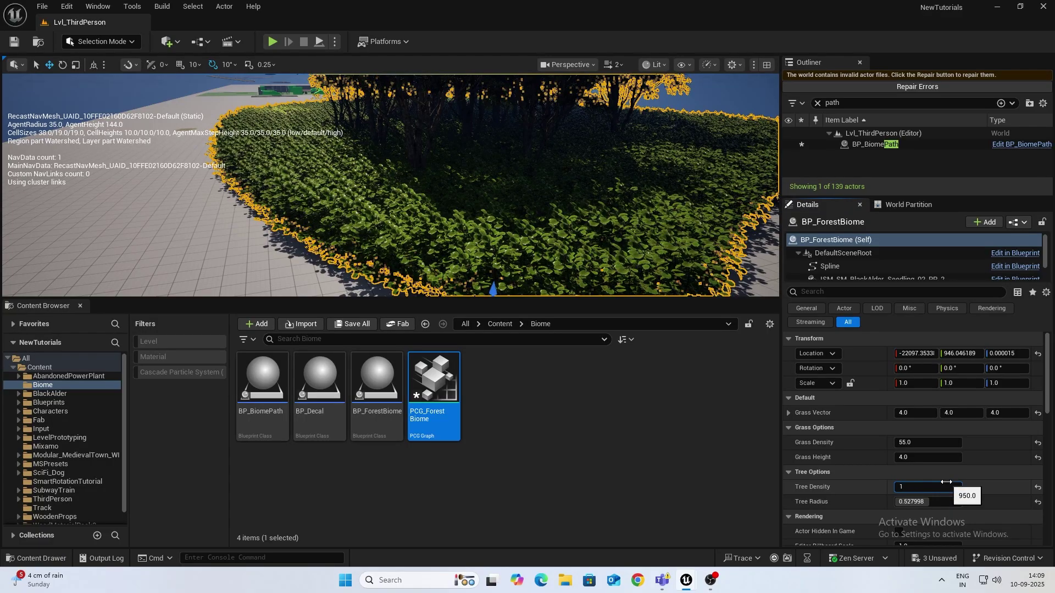
right_drag(494, 209, 456, 186)
key(s)
key(w)
key(s)
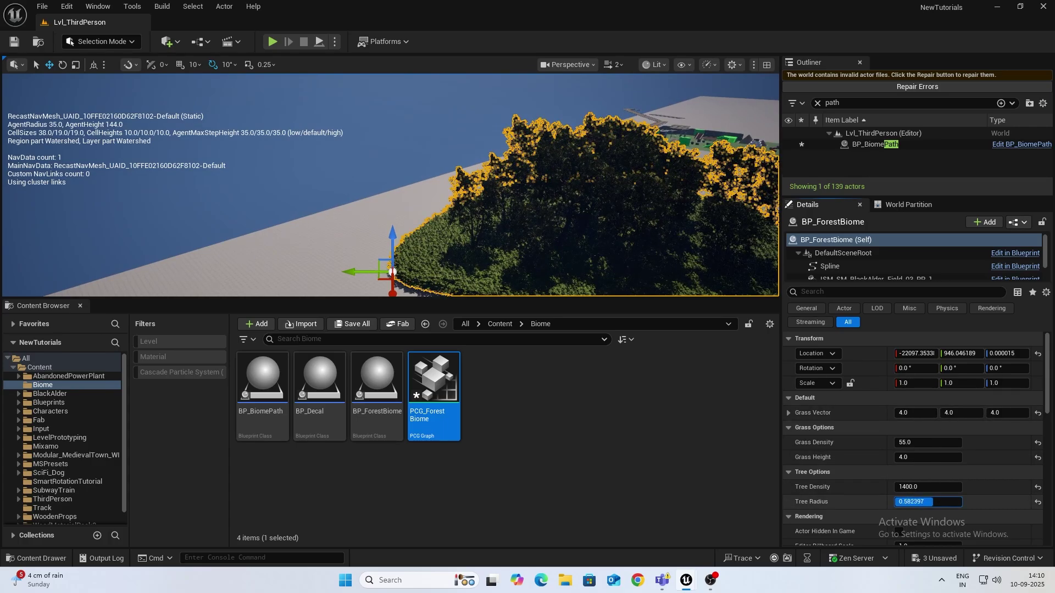
text(1)
key(Return)
Widen the forest biome sideways by moving one of its side spline points away from the trees.
mouse_move(495, 181)
right_down()
mouse_move(544, 236)
mouse_move(506, 187)
mouse_move(500, 195)
right_up()
key(g)
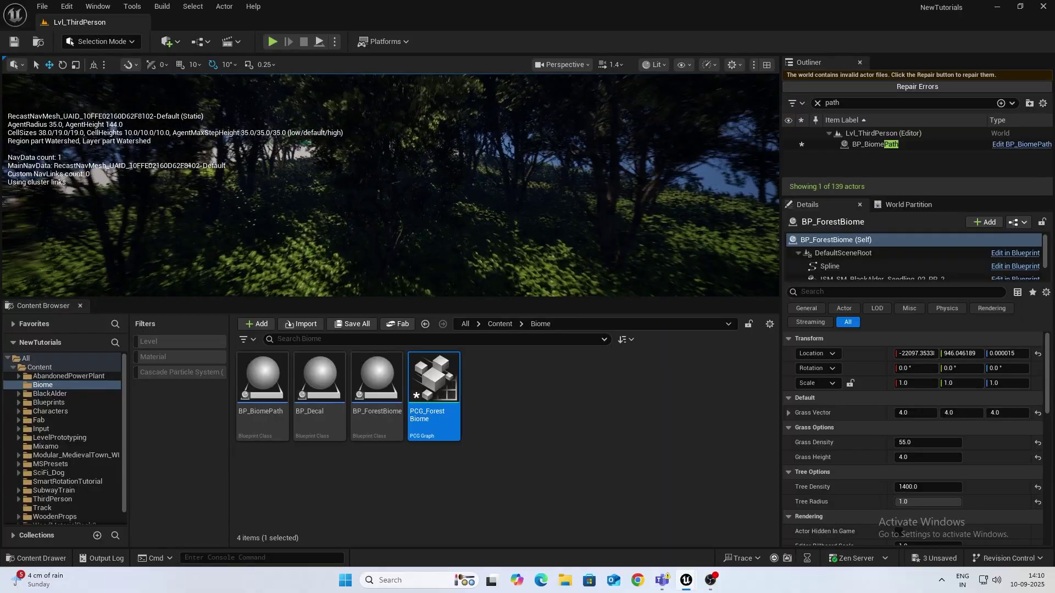
scroll(390, 185, down, 1)
key(s)
right_drag(452, 187, 452, 187)
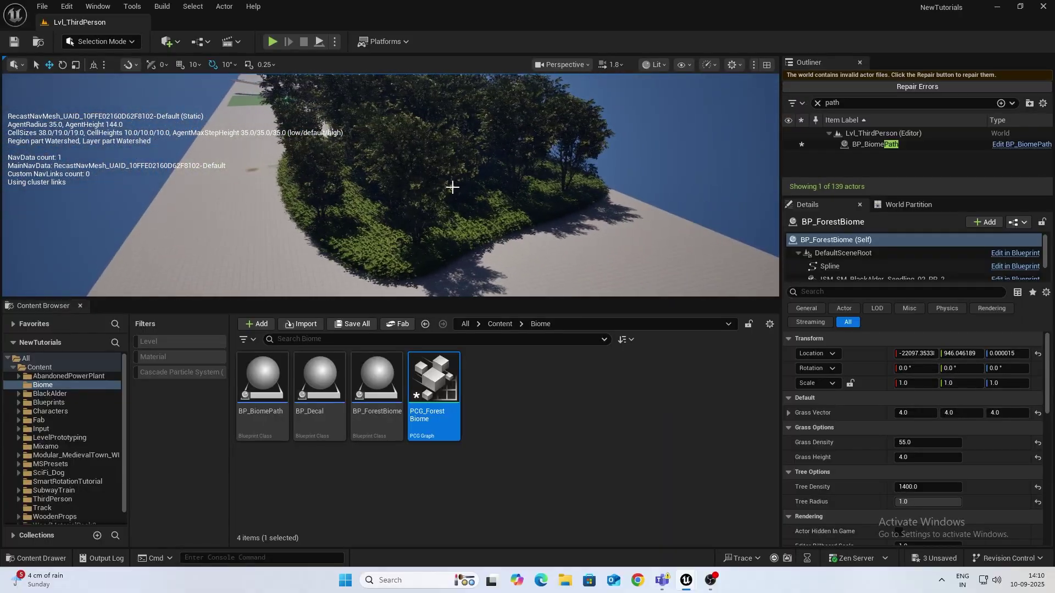
key(g)
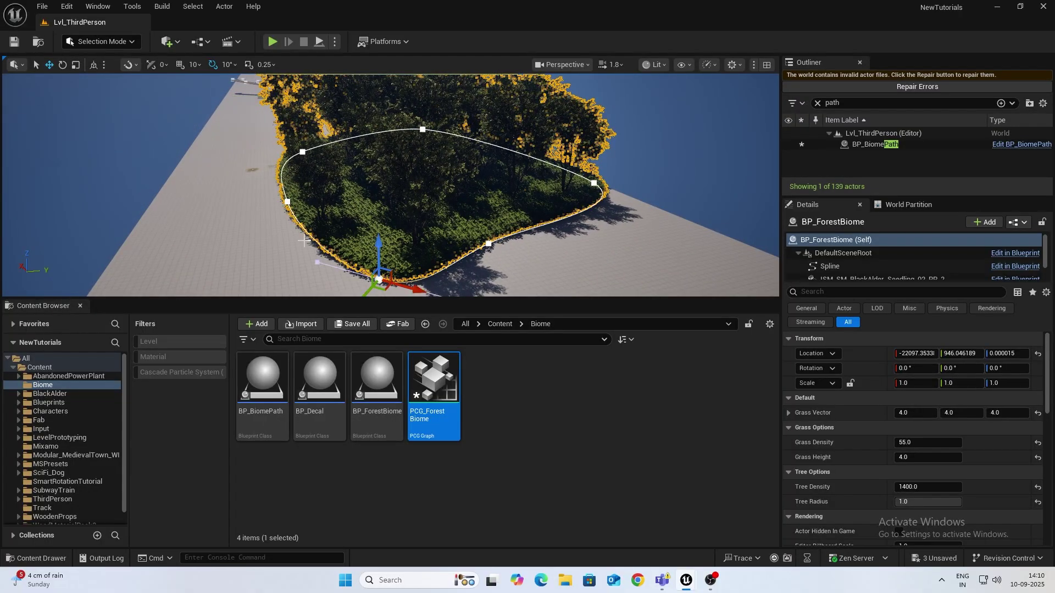
click(287, 201)
drag(243, 203, 221, 206)
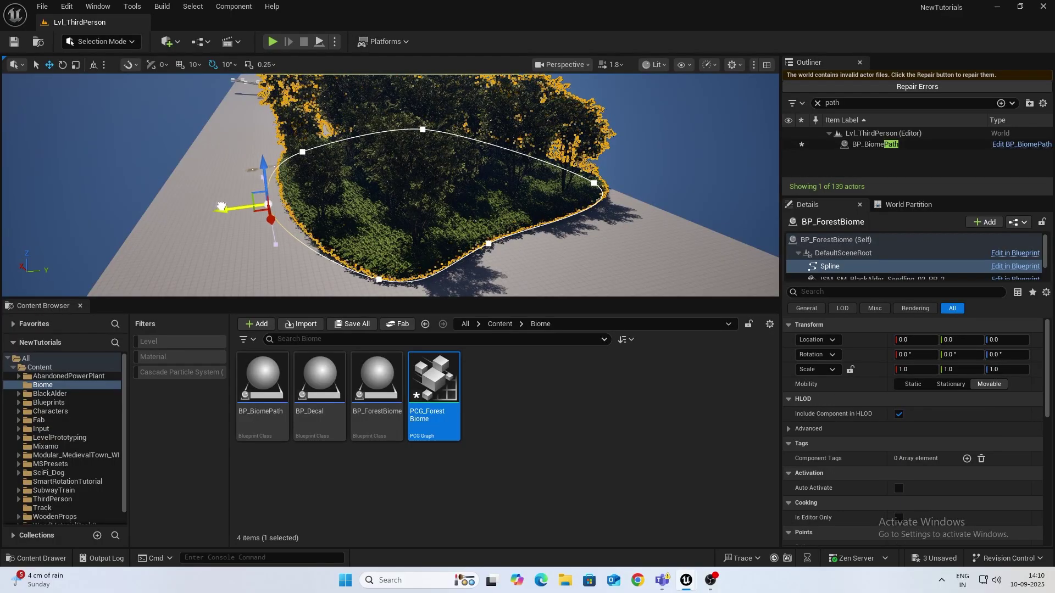
key(g)
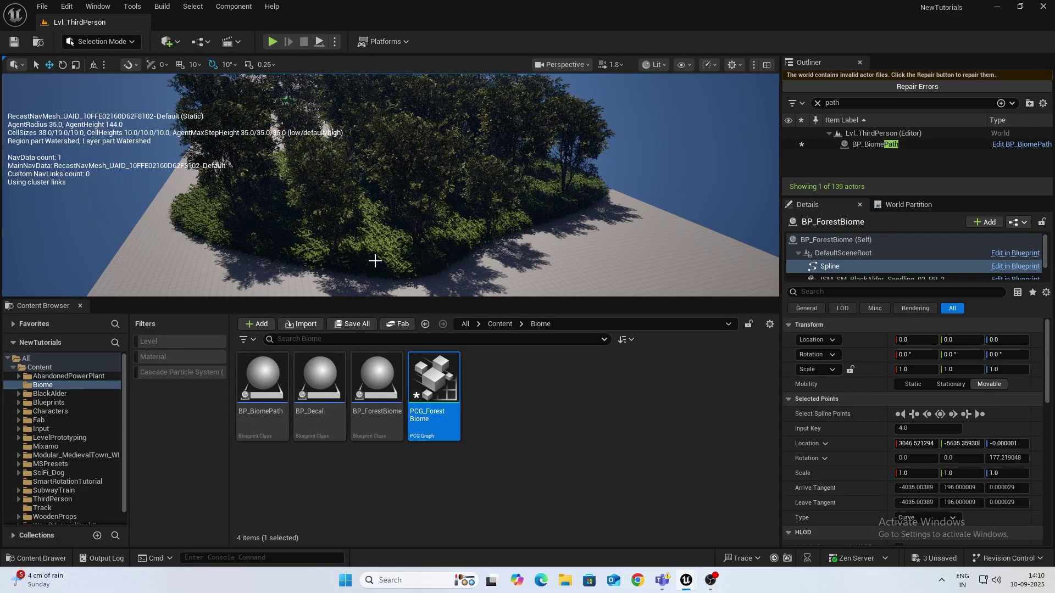
right_drag(391, 184, 407, 204)
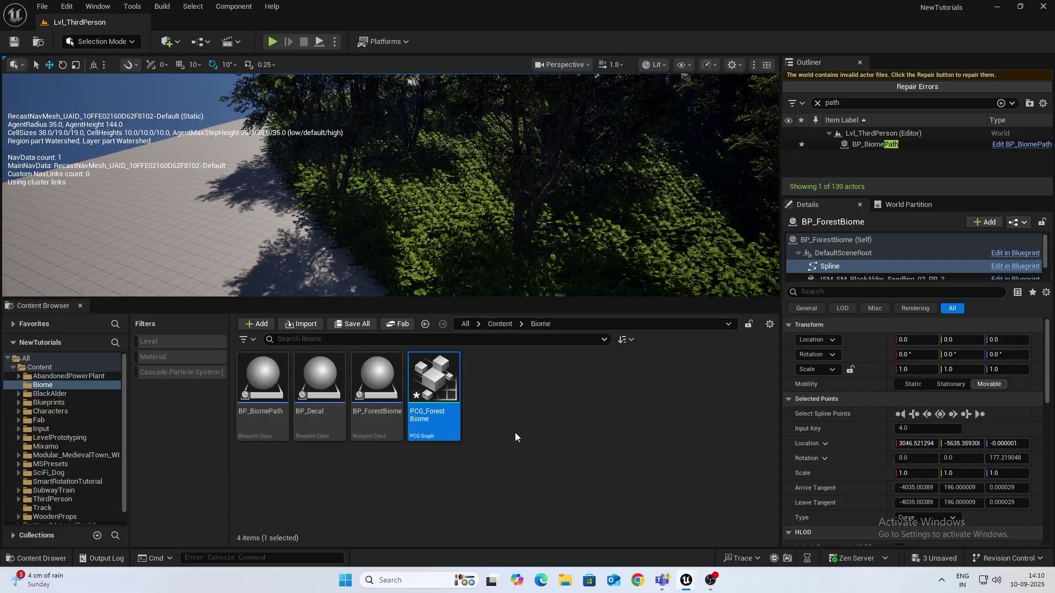
Create an Actor-based Blueprint Class named BP_ForestPath in the Biome folder.
right_click(533, 423)
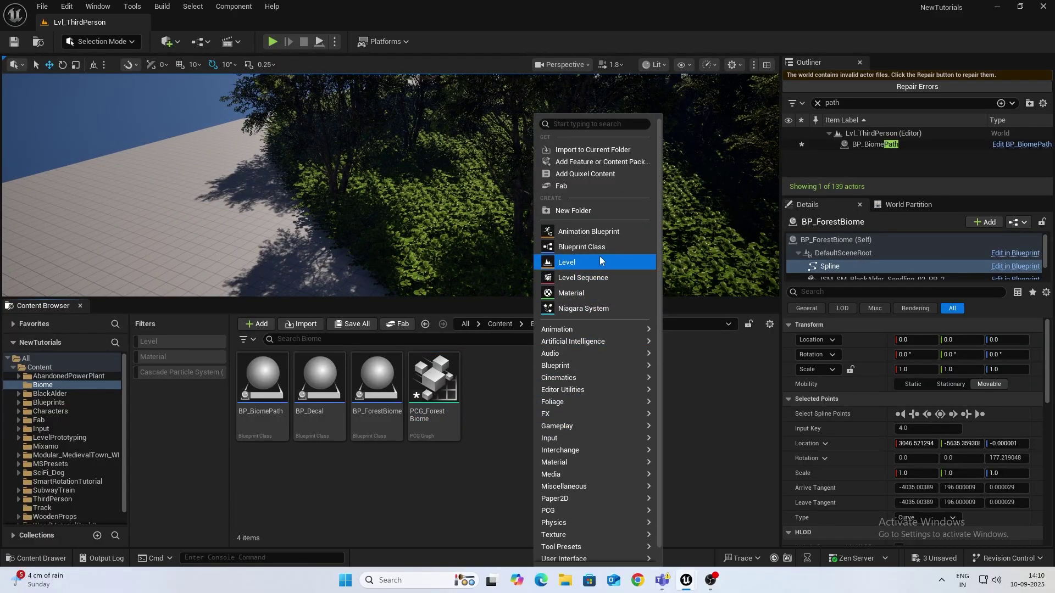
click(586, 248)
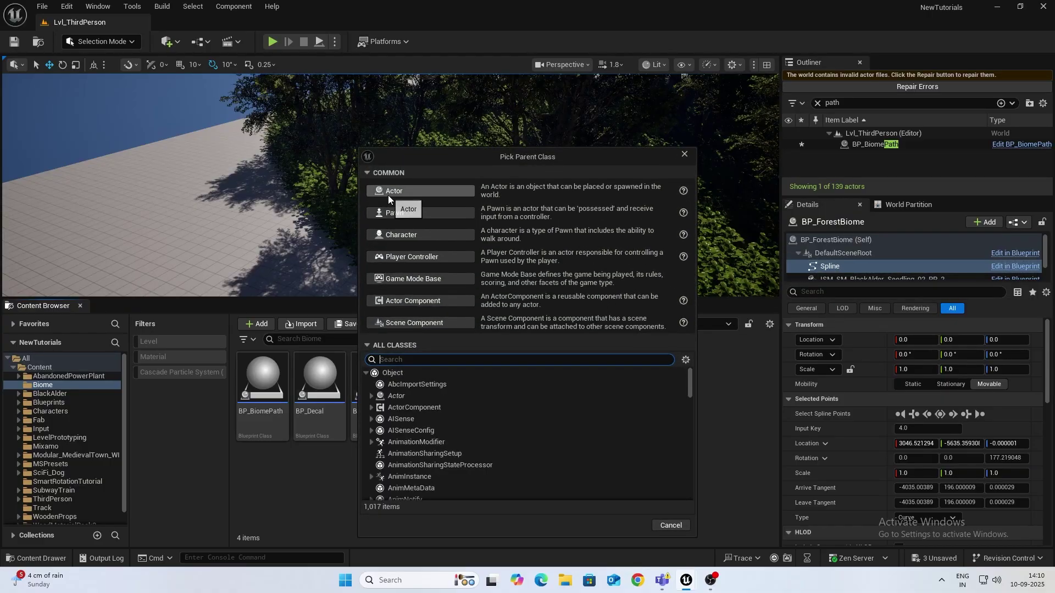
click(391, 191)
text(BP_Fores)
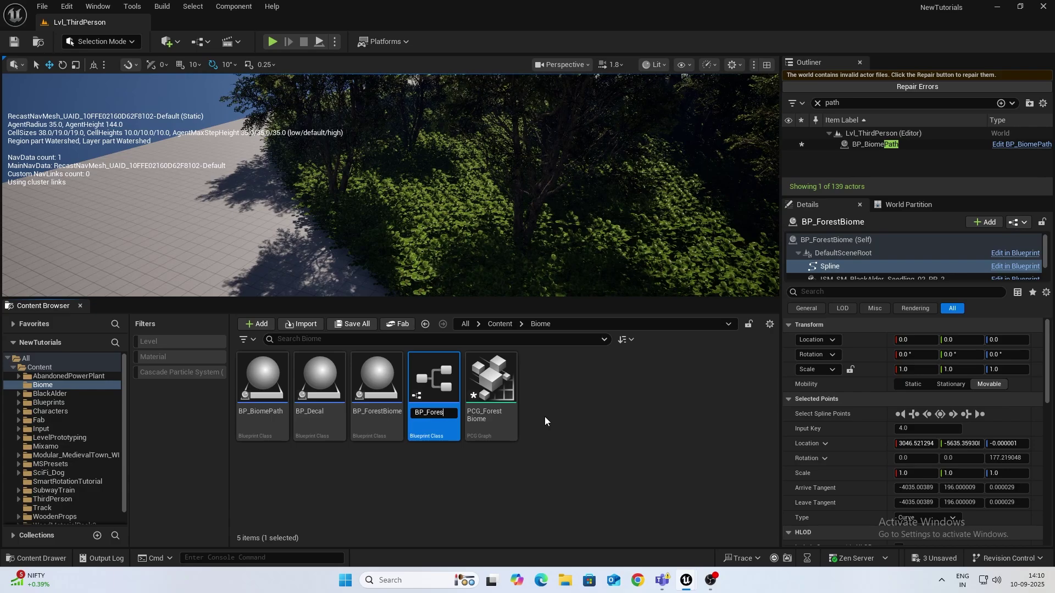
text(tPath)
key(Return)
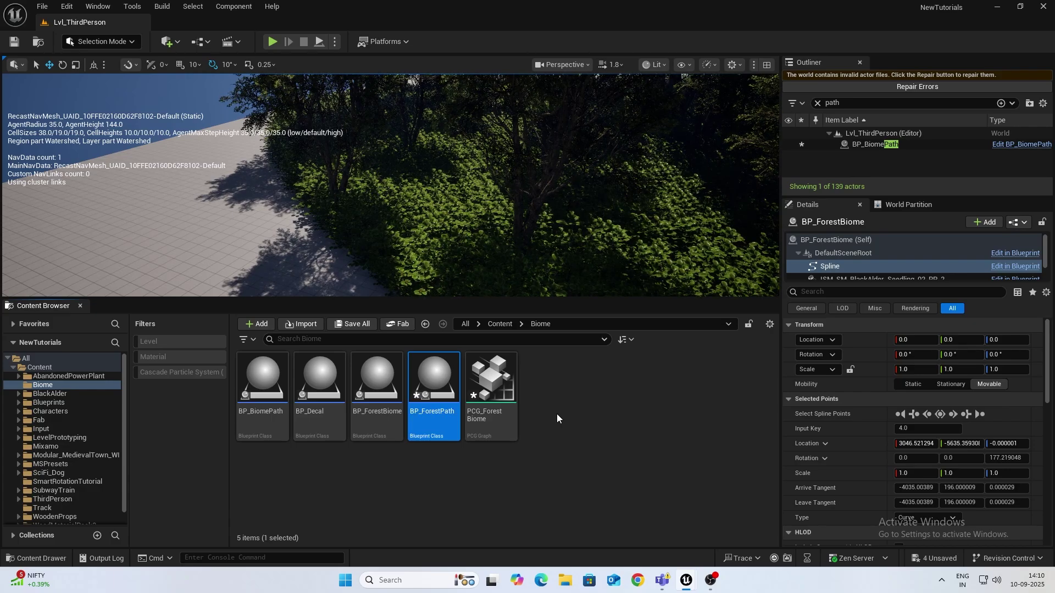
Open the BP_ForestPath blueprint and add a Spline component to it.
double_click(427, 412)
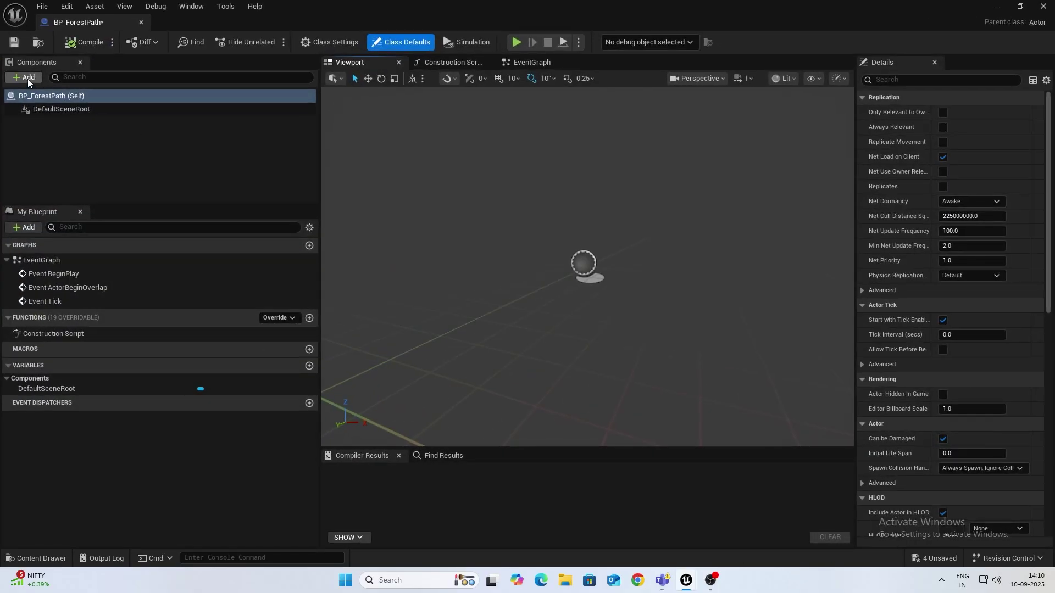
click(28, 78)
text(spline)
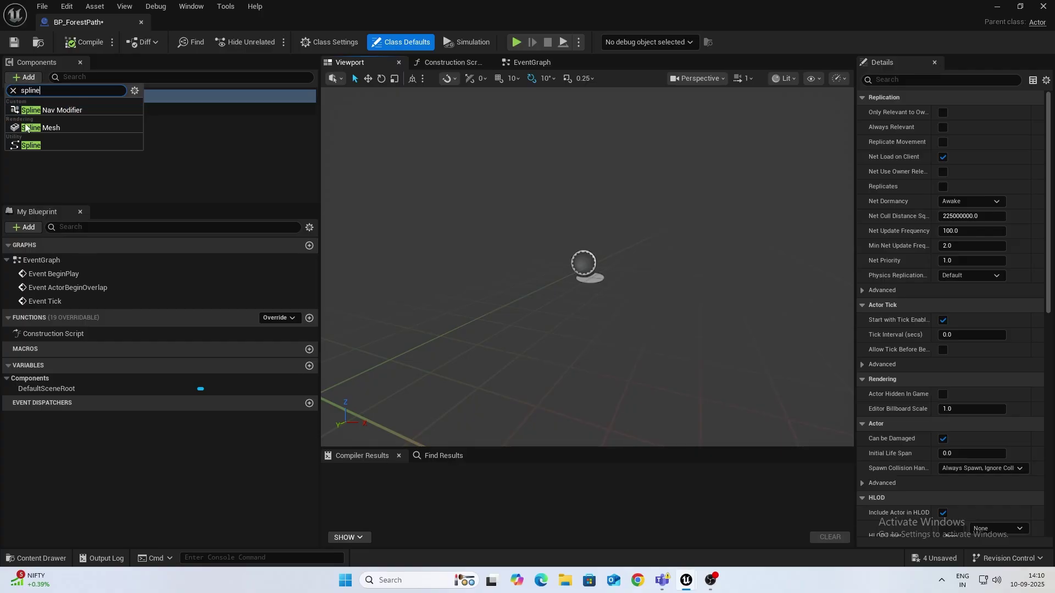
click(28, 144)
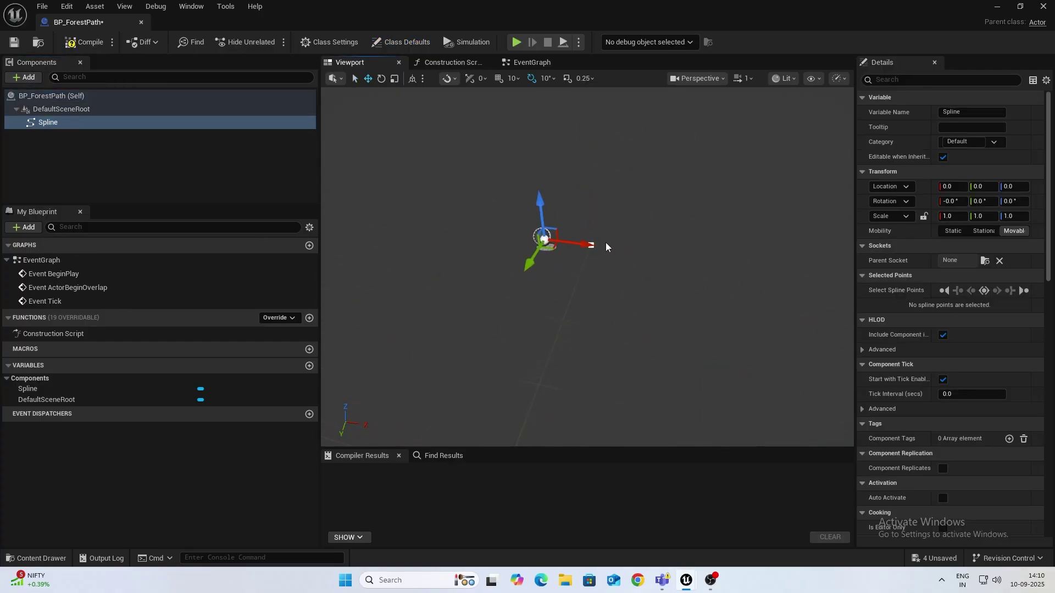
Stretch the path spline by moving its end point along X to about 755 units, and compile BP_ForestPath.
drag(595, 242, 819, 298)
right_drag(557, 272, 635, 272)
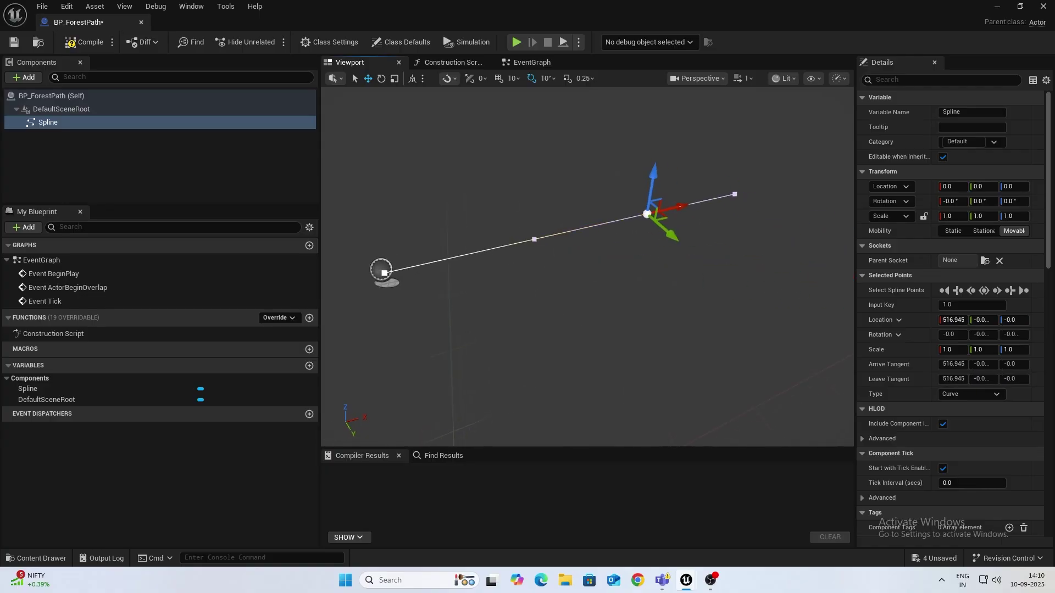
drag(686, 206, 761, 189)
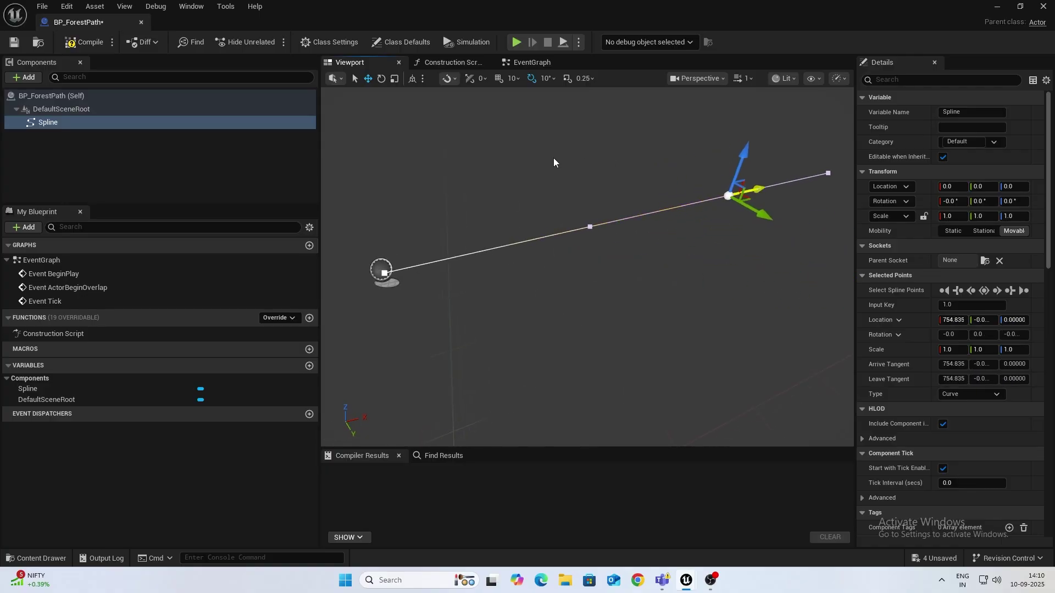
click(79, 42)
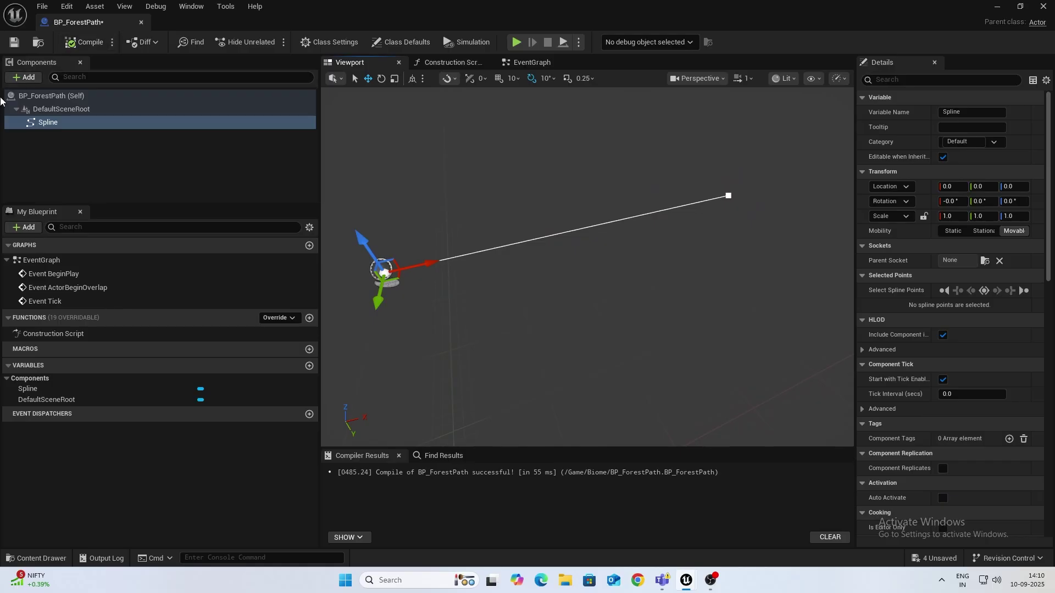
Add an actor tag named Path to the BP_ForestPath blueprint itself and compile it.
click(38, 96)
click(905, 80)
text(Tag)
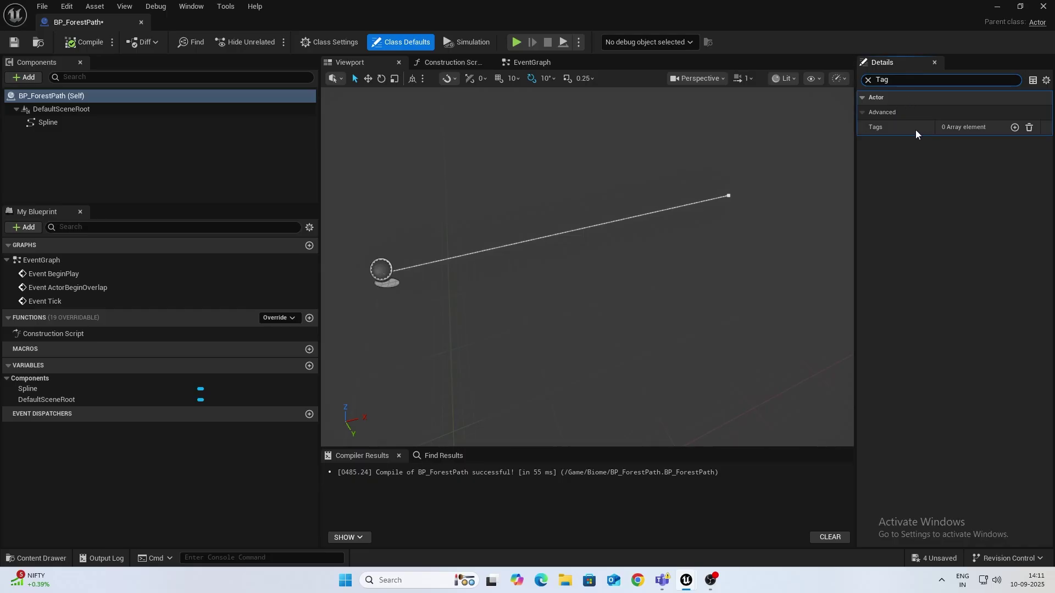
click(1015, 127)
click(970, 144)
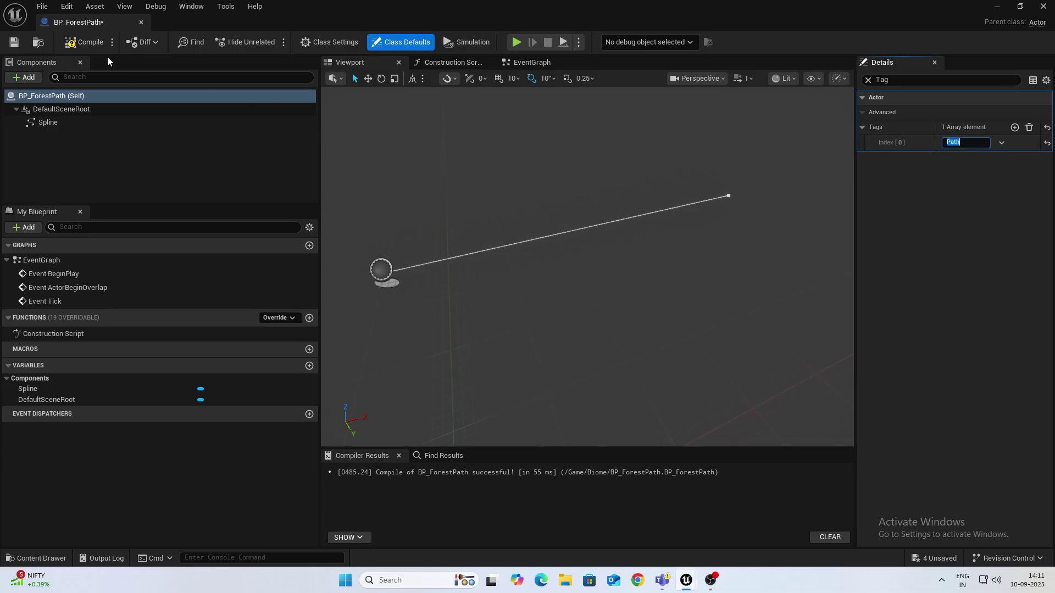
click(90, 39)
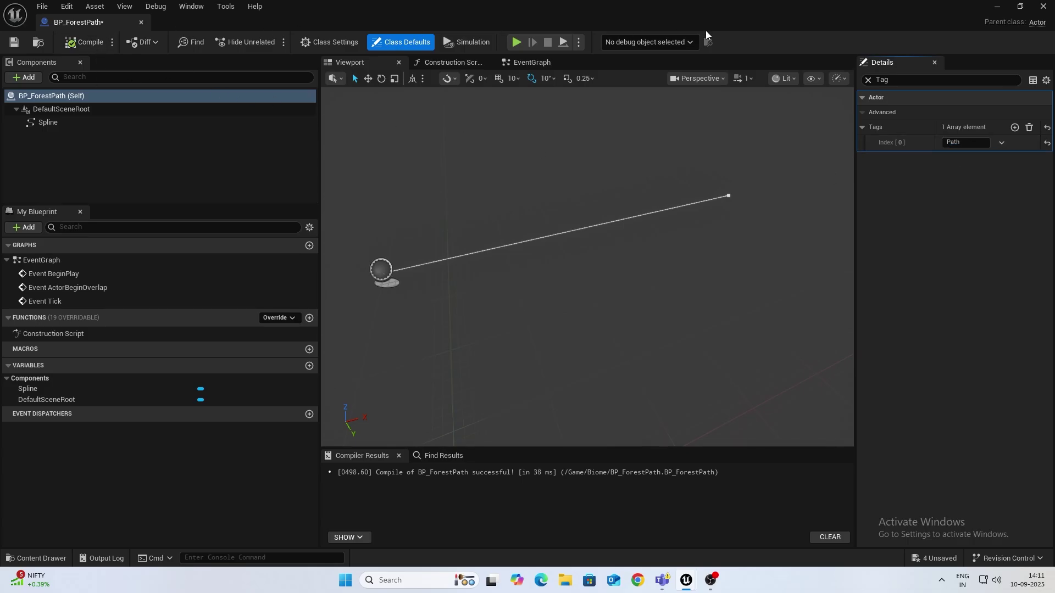
Open the PCG_ForestBiome graph in a maximized window and check which mesh each Static Mesh Spawner uses.
click(1002, 10)
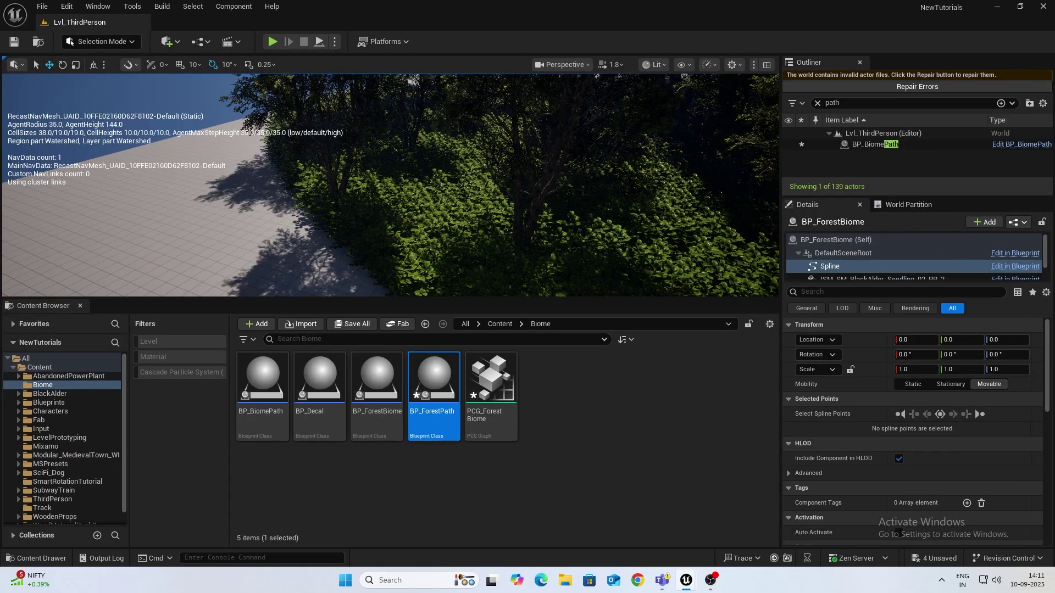
click(491, 384)
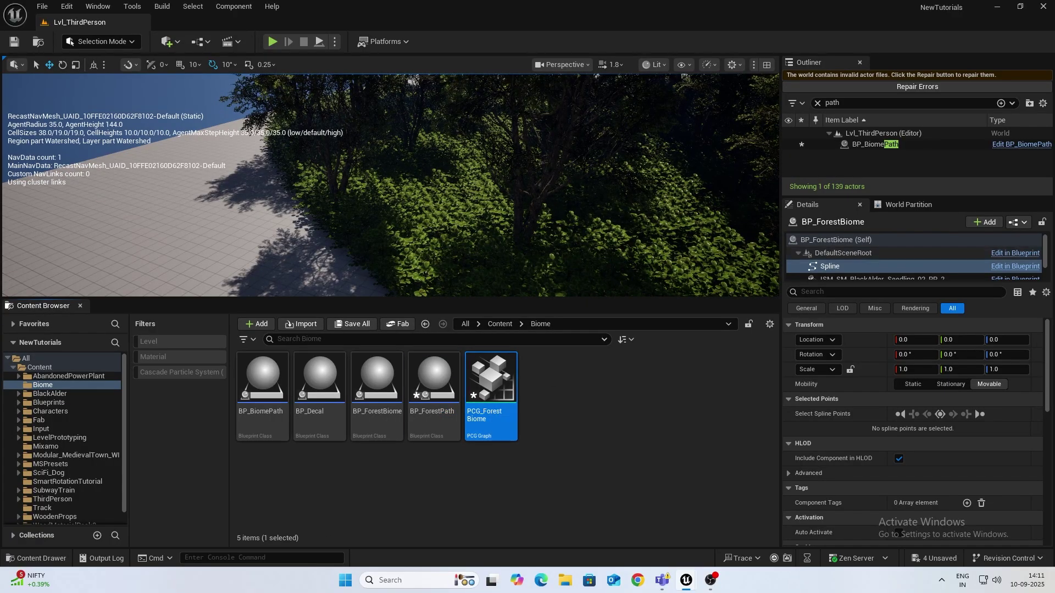
drag(1054, 108, 696, 97)
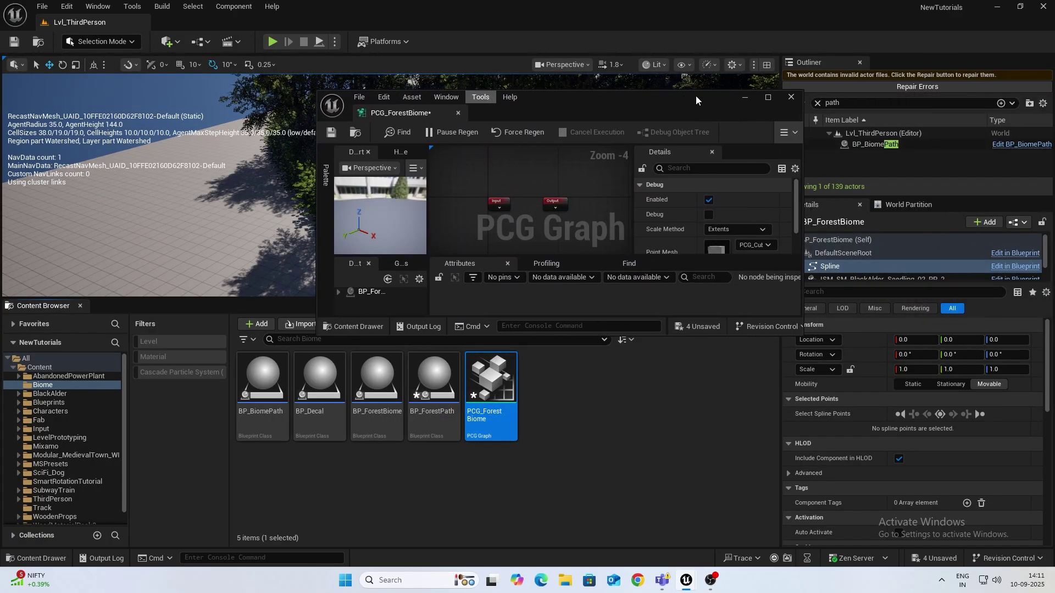
click(767, 97)
drag(363, 152, 429, 166)
right_drag(505, 200, 341, 91)
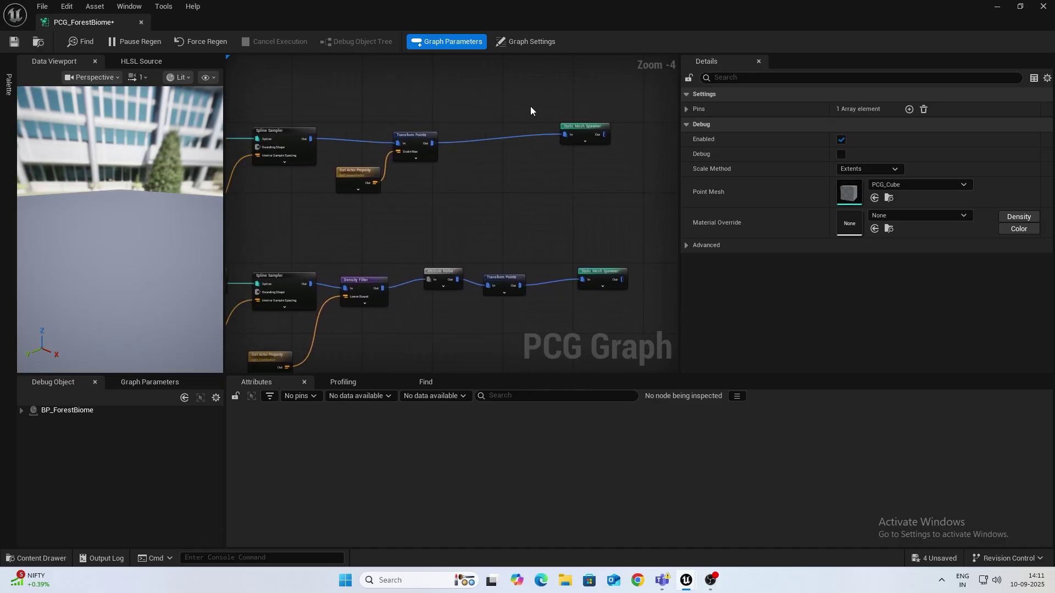
click(572, 131)
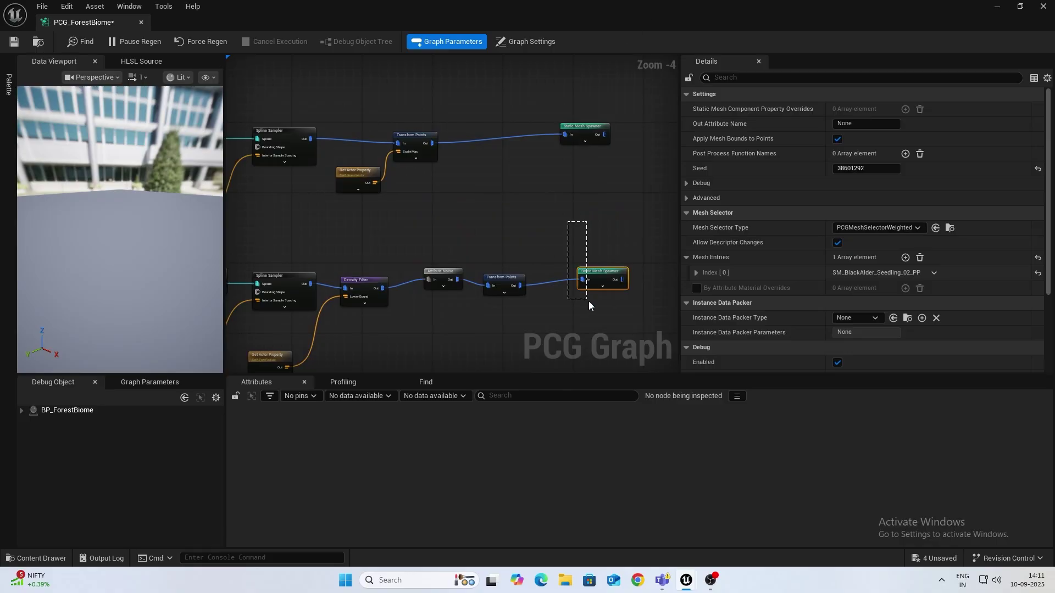
right_drag(500, 108, 605, 141)
right_drag(534, 258, 512, 145)
scroll(513, 145, down, 2)
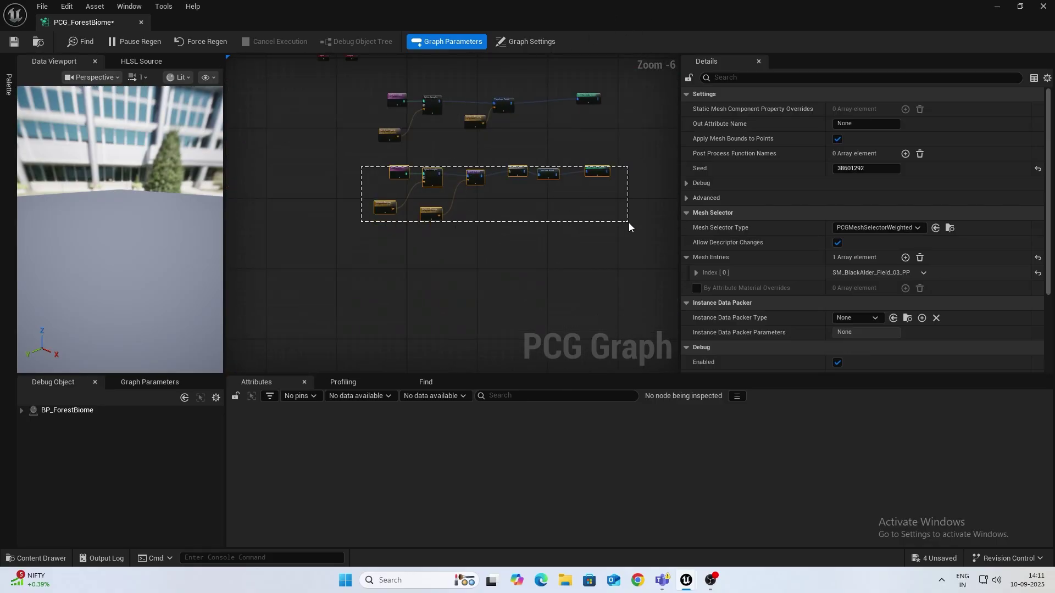
Move the tree node chain further down, wrap it in a comment box titled Tree Spawner, and extend the box upward.
drag(629, 222, 627, 222)
drag(608, 174, 588, 228)
key(c)
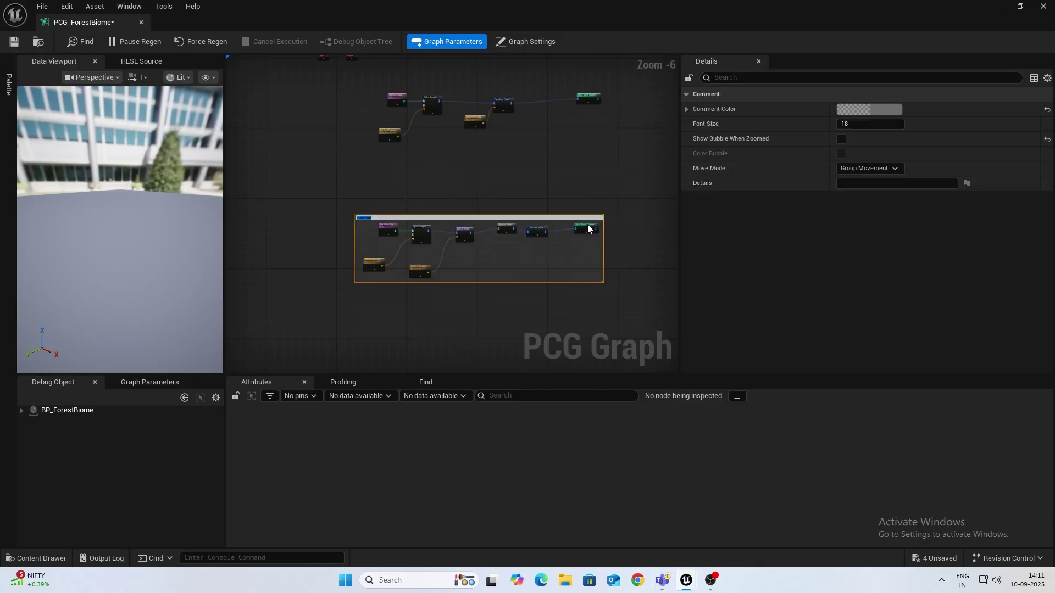
text(Tree Spawner)
key(Return)
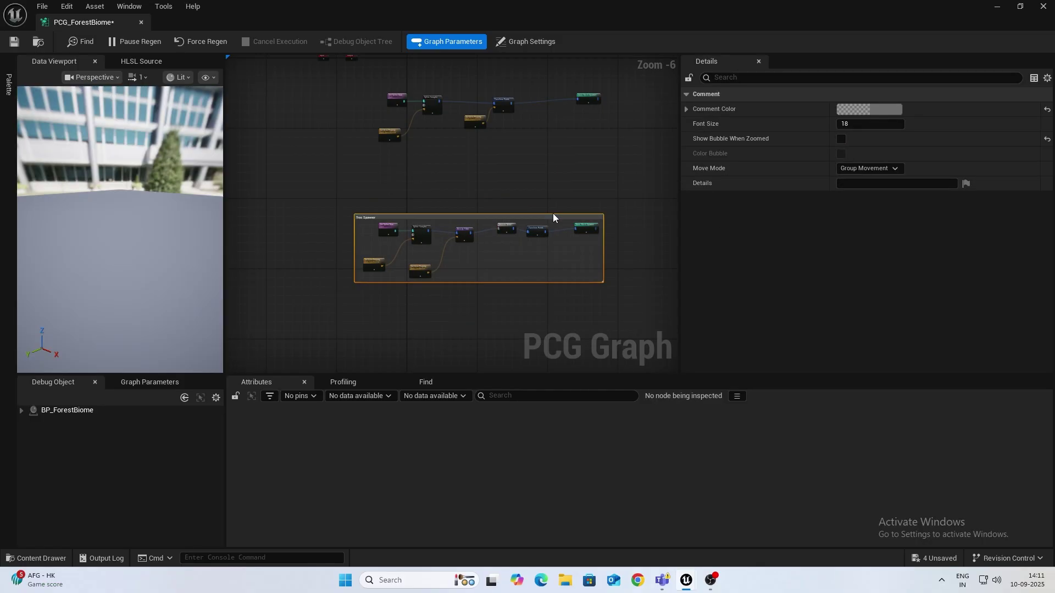
drag(543, 214, 589, 185)
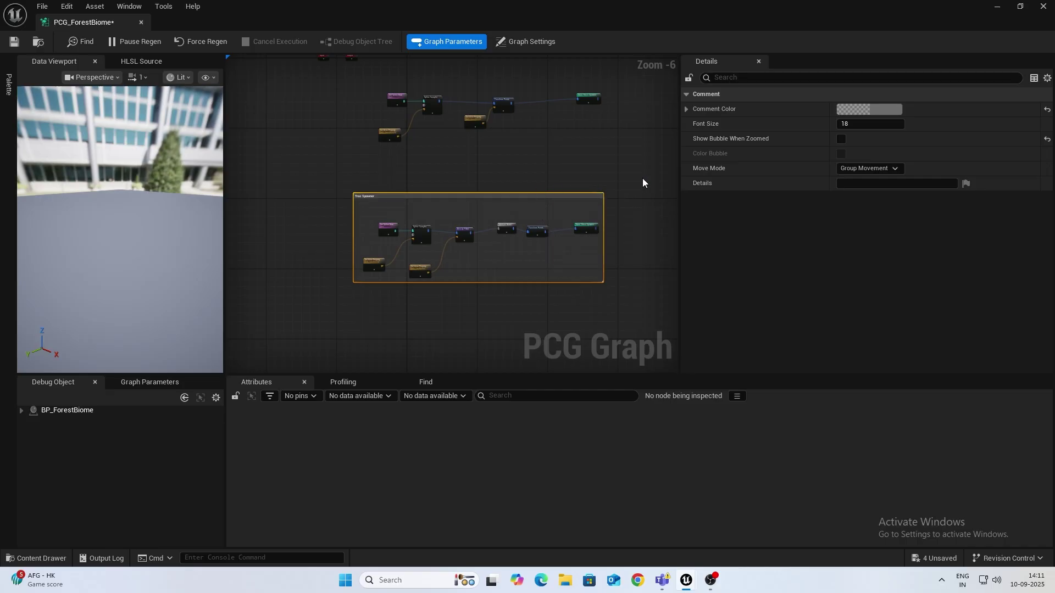
Set the Tree Spawner comment's font size to 82.
drag(871, 123, 841, 123)
right_drag(515, 117, 491, 197)
drag(869, 125, 509, 159)
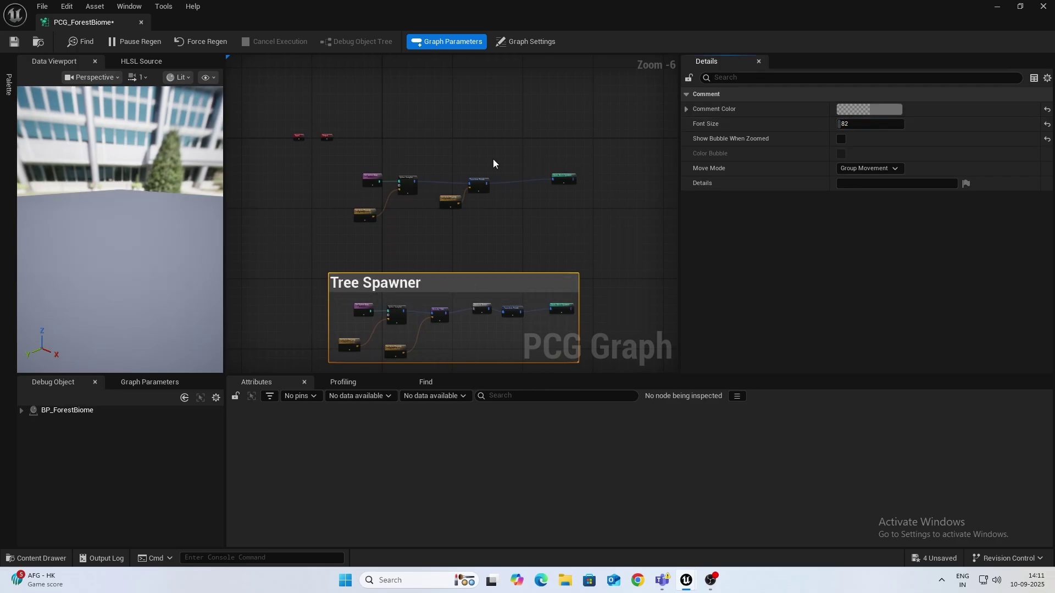
Wrap the grass node chain in a comment box titled Grass/Plants Spawner, extend it upward, and set its font size to 58.
drag(347, 159, 615, 221)
key(c)
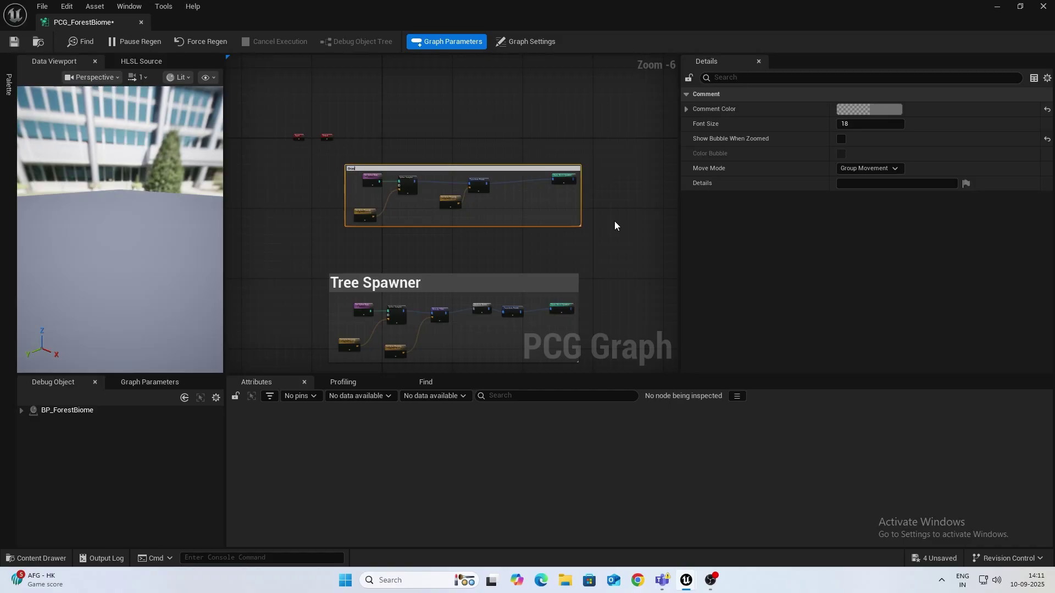
text(Grass/Plants Spawner)
key(Return)
mouse_move(862, 124)
mouse_down()
mouse_move(901, 125)
mouse_move(871, 124)
mouse_up()
drag(502, 167, 503, 154)
drag(860, 124, 864, 124)
text(58)
key(Return)
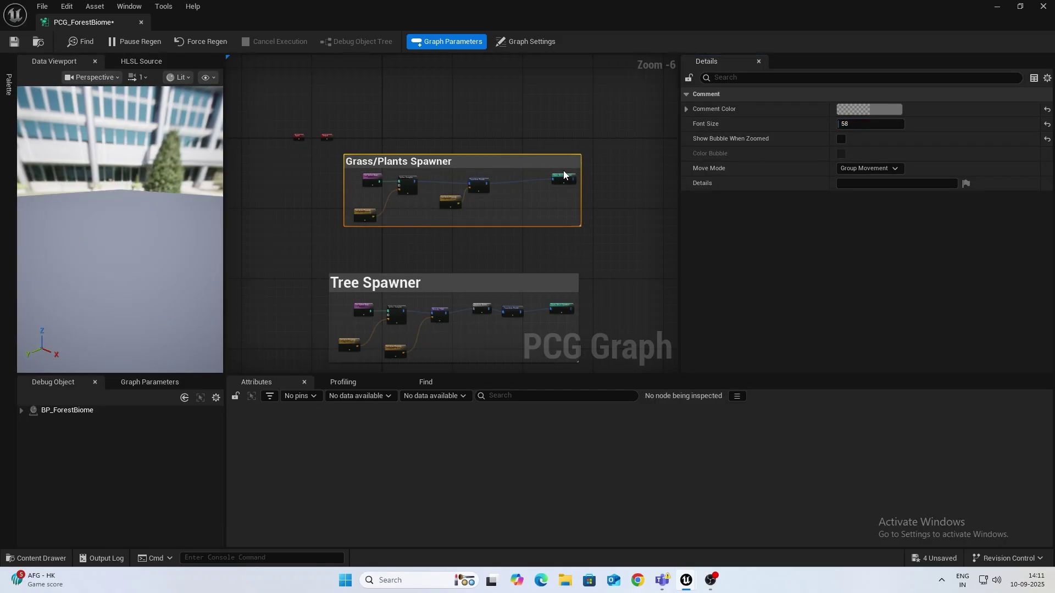
Move the grass chain's Static Mesh Spawner node closer to its Transform Points node.
click(548, 177)
scroll(549, 177, up, 5)
drag(569, 176, 479, 181)
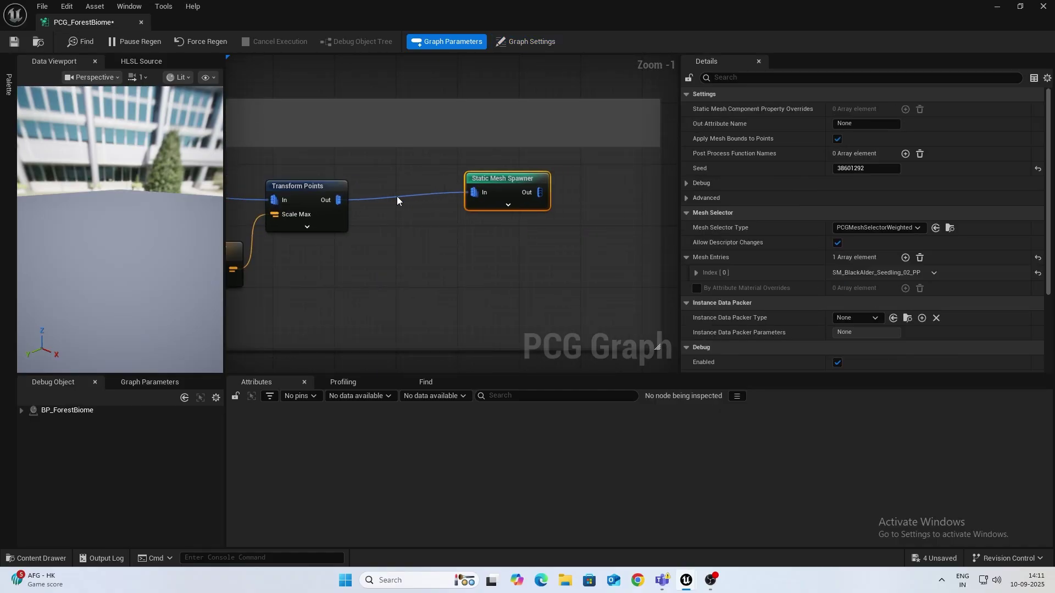
Return to the level and place a BP_ForestPath actor on the ground in front of the forest biome.
click(998, 8)
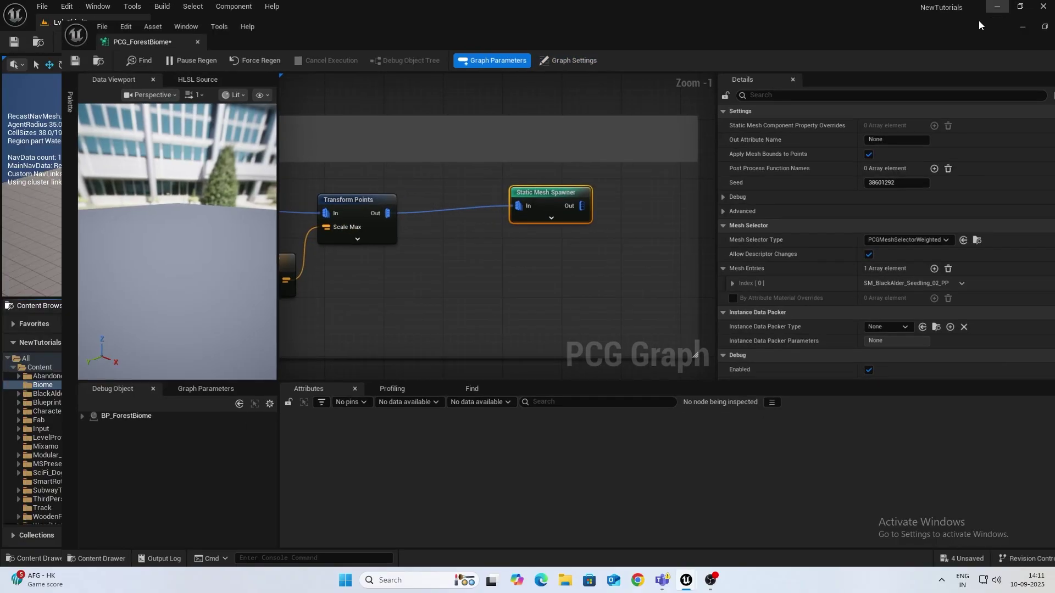
right_drag(311, 270, 397, 245)
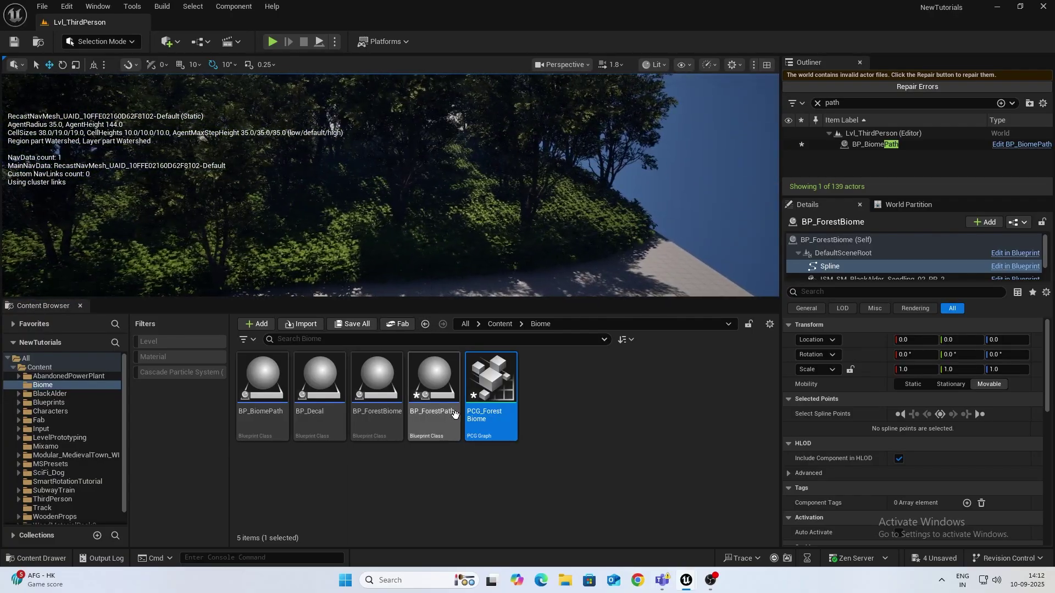
drag(434, 379, 428, 287)
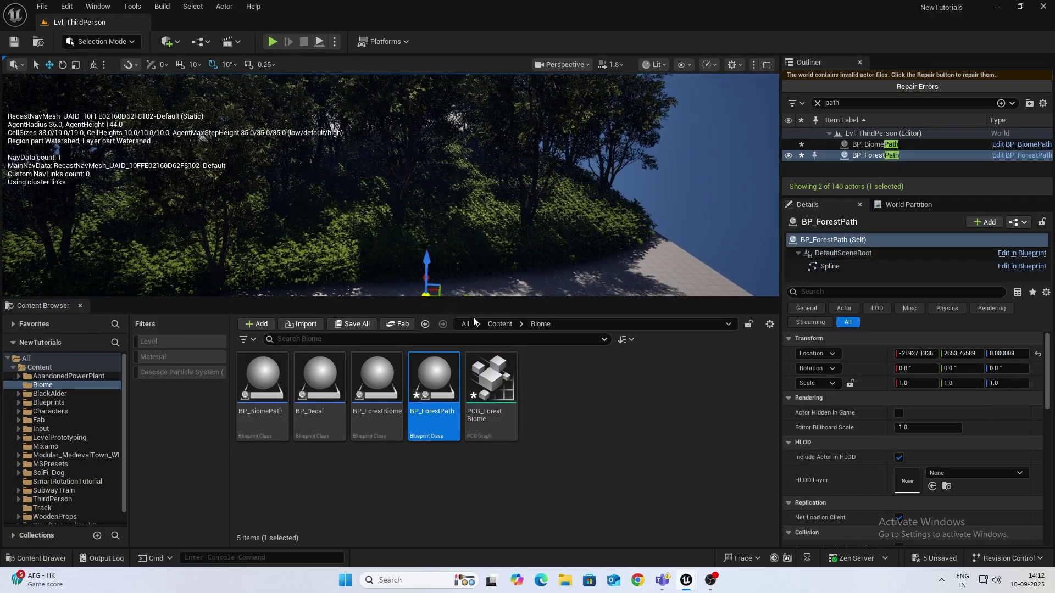
right_drag(426, 256, 458, 208)
Select the forest biome and lower its Tree Radius to about 0.47.
click(459, 207)
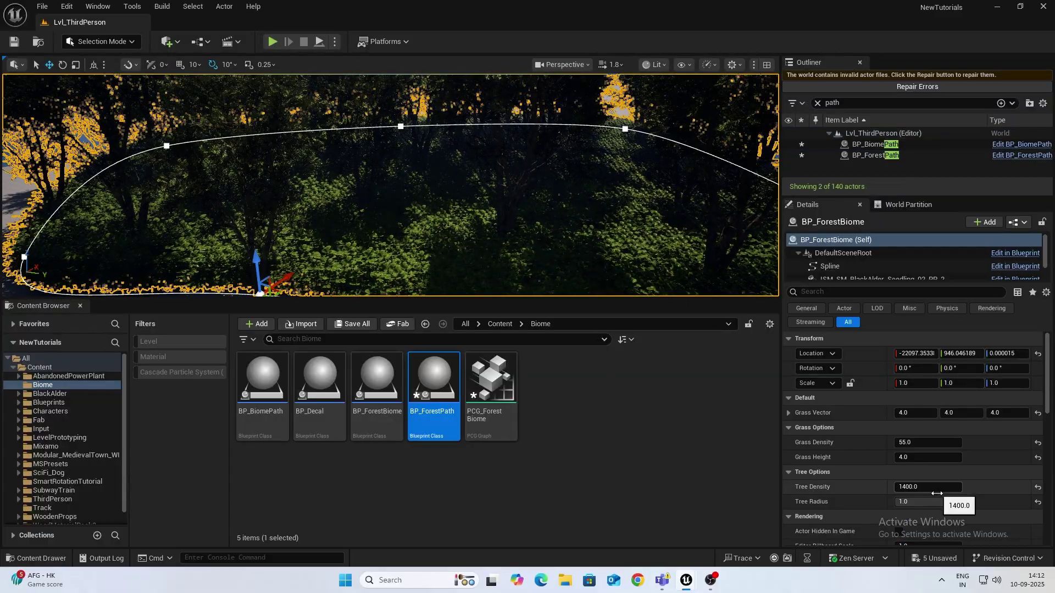
mouse_move(953, 502)
mouse_down()
mouse_move(926, 503)
mouse_move(950, 502)
mouse_up()
right_drag(533, 244, 588, 266)
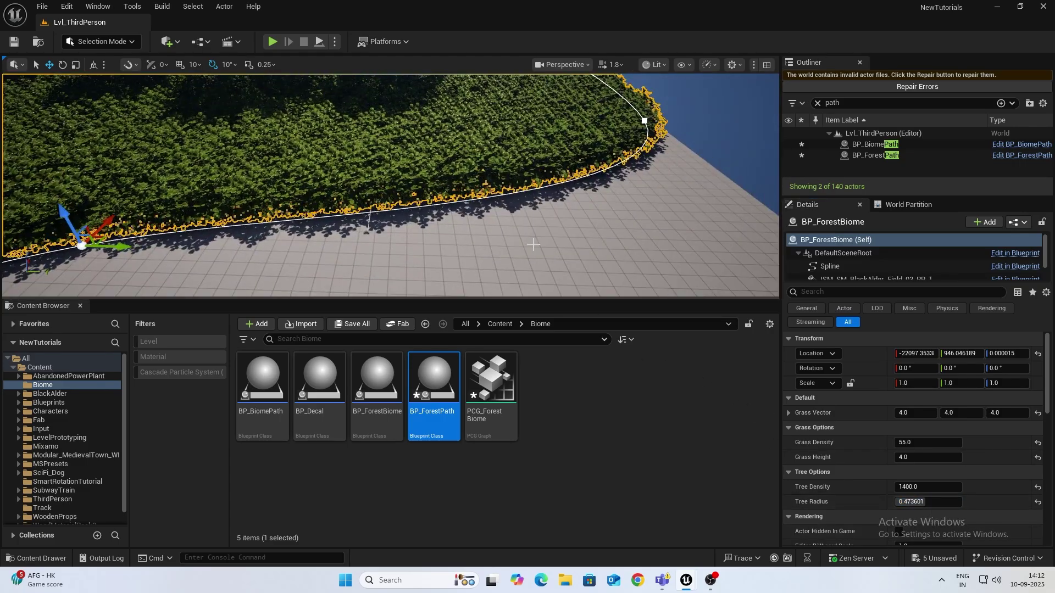
Examine the denser forest biome from several angles and distances in game view.
key(g)
key(w)
mouse_move(502, 235)
right_down()
mouse_move(456, 242)
mouse_move(566, 242)
mouse_move(487, 240)
right_up()
key(s)
scroll(486, 245, down, 2)
right_drag(625, 235, 731, 236)
key(s)
right_drag(335, 169, 337, 167)
Reopen the PCG_ForestBiome graph and add a Get Spline Data node above the Grass/Plants Spawner comment.
double_click(491, 385)
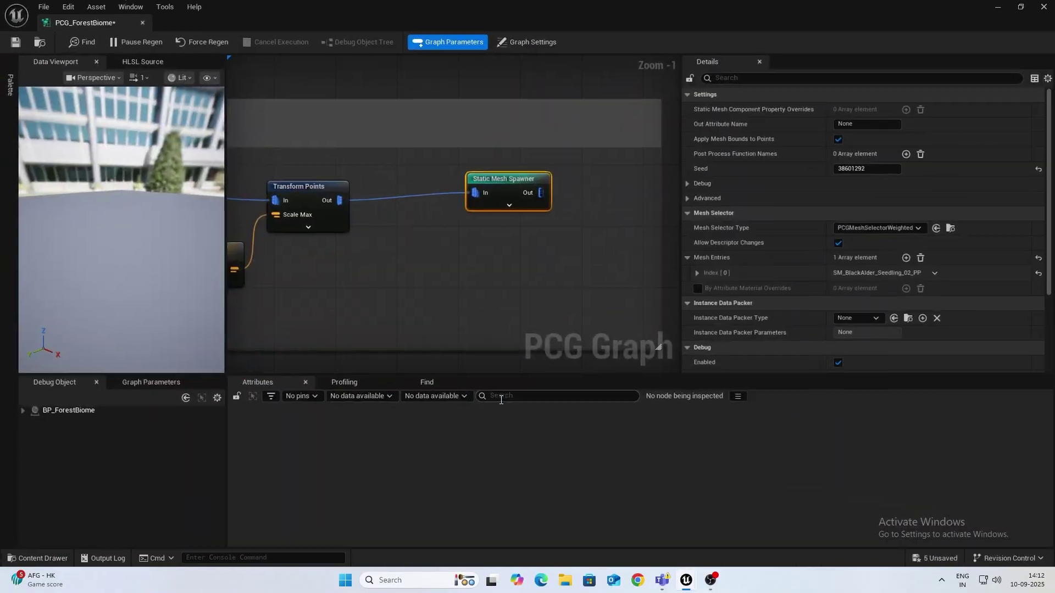
right_drag(431, 255, 549, 288)
scroll(549, 288, down, 2)
right_drag(337, 68, 397, 212)
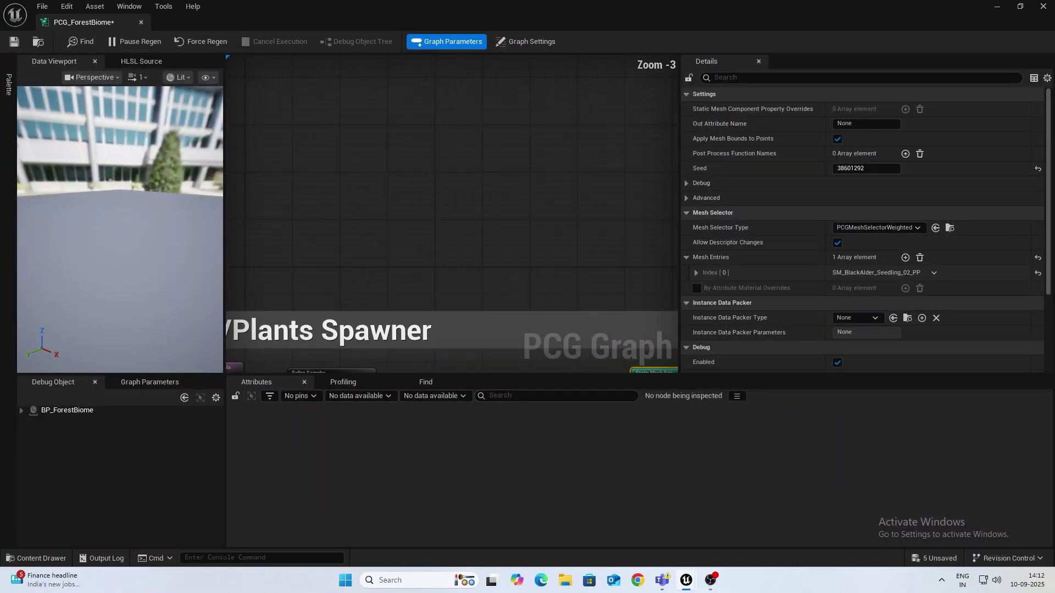
right_click(397, 216)
text(get spla)
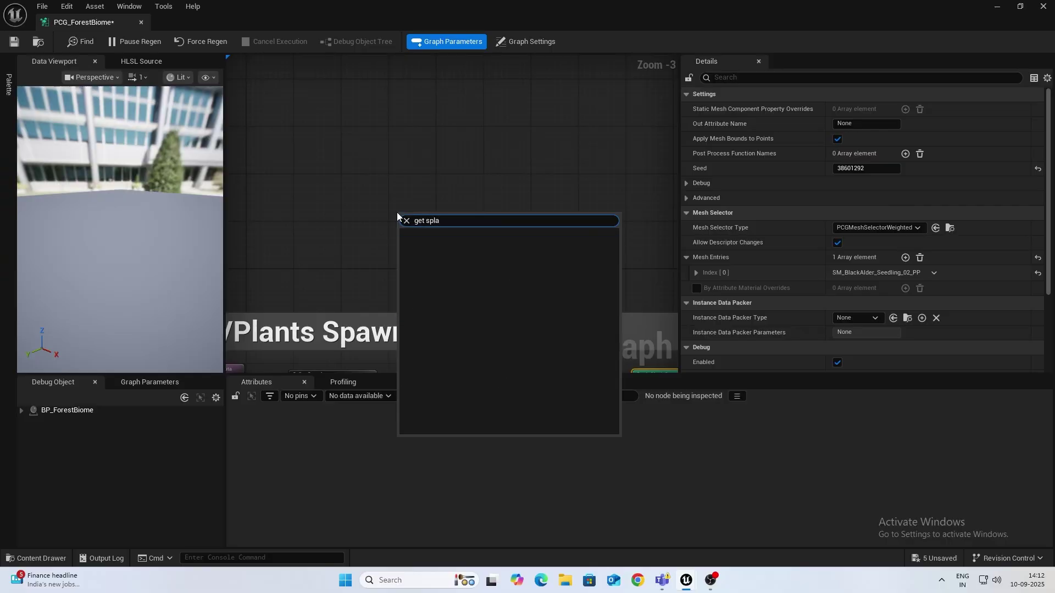
key(Return)
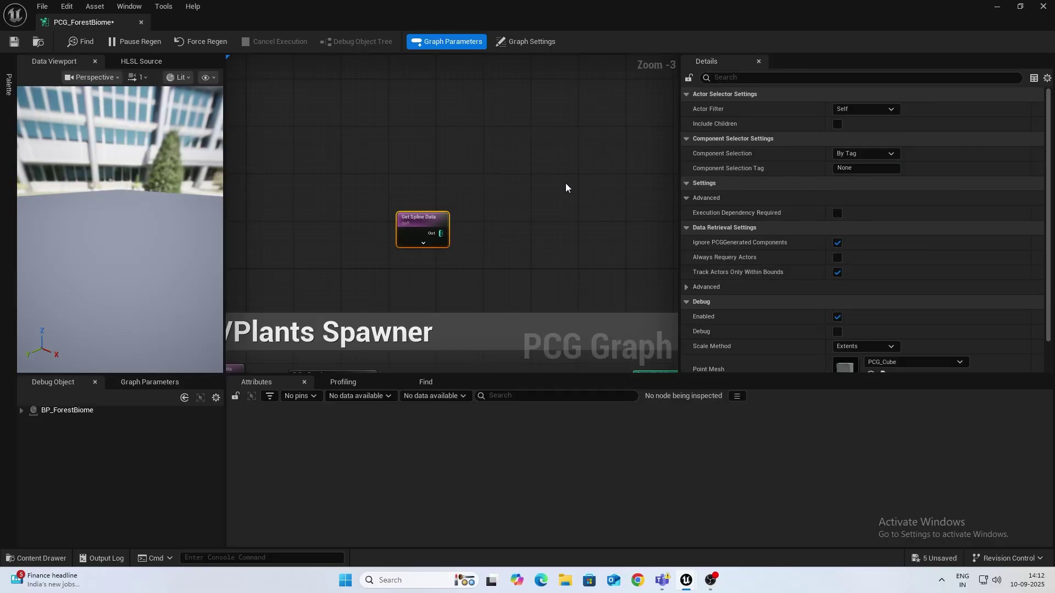
Set the Get Spline Data node's Actor Filter to All World Actors and its Actor Selection Tag to Path.
scroll(574, 180, up, 2)
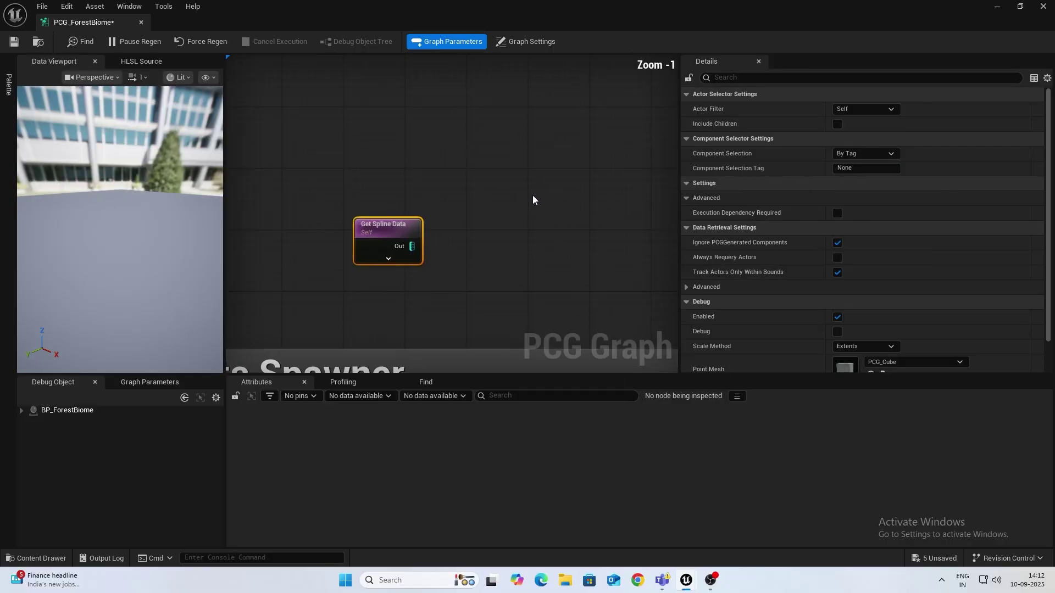
click(846, 109)
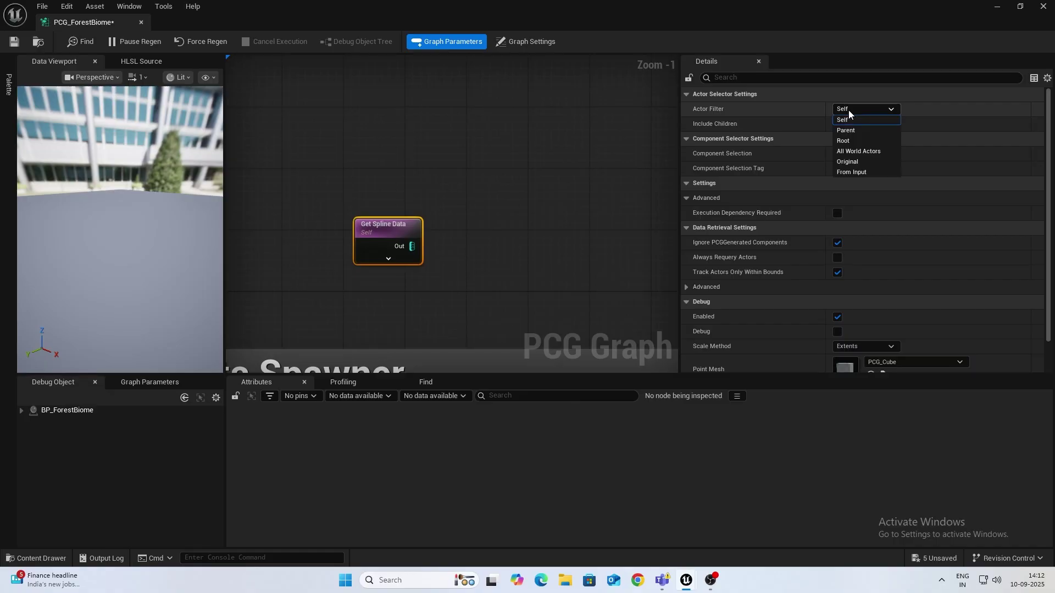
click(869, 150)
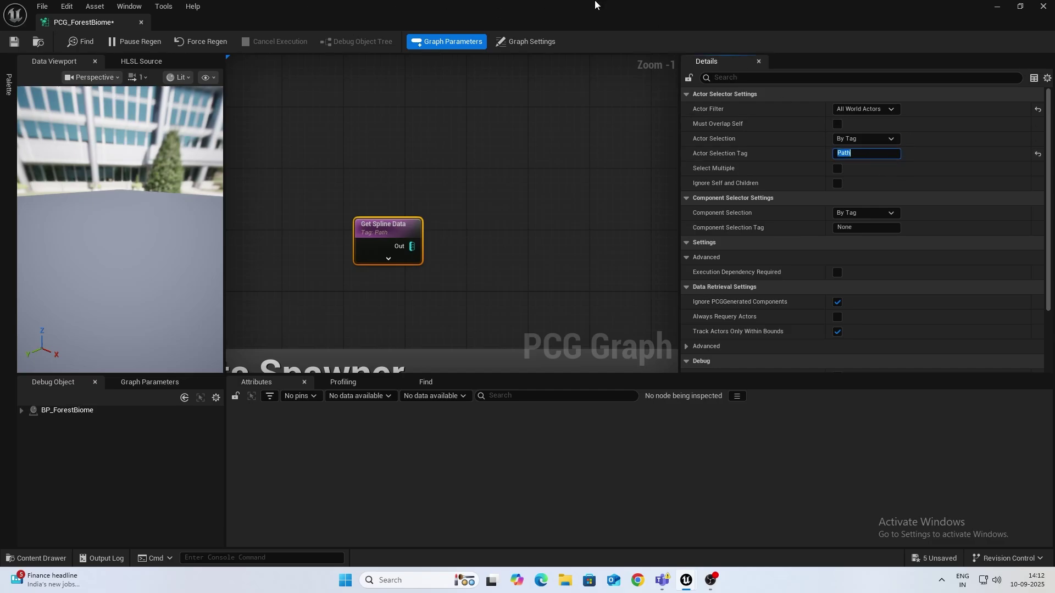
Check the actor tag set in the BP_ForestPath blueprint, and return to the PCG_ForestBiome graph.
click(997, 6)
double_click(436, 385)
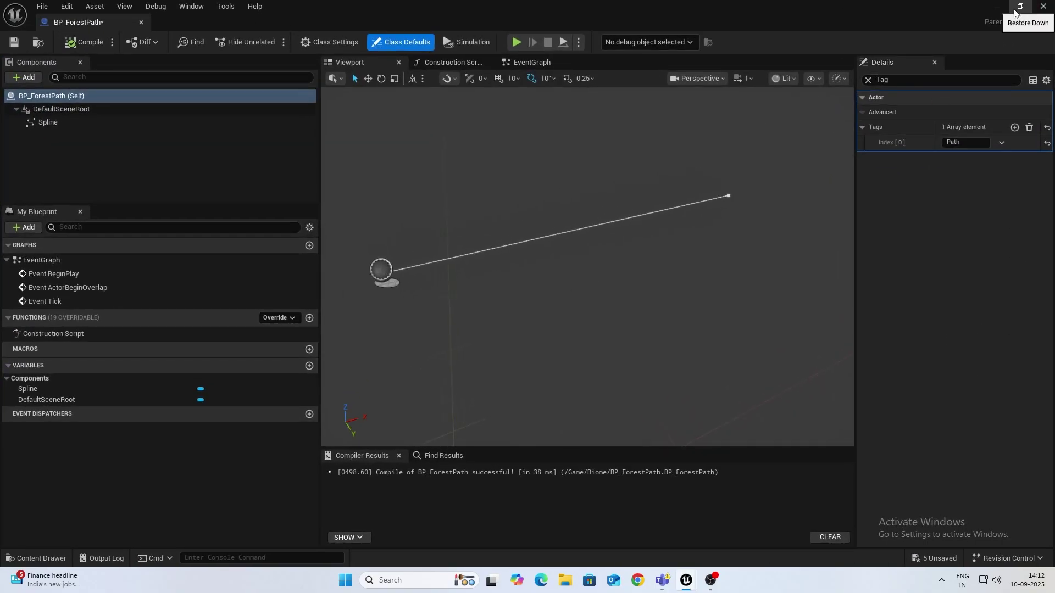
click(997, 6)
double_click(500, 405)
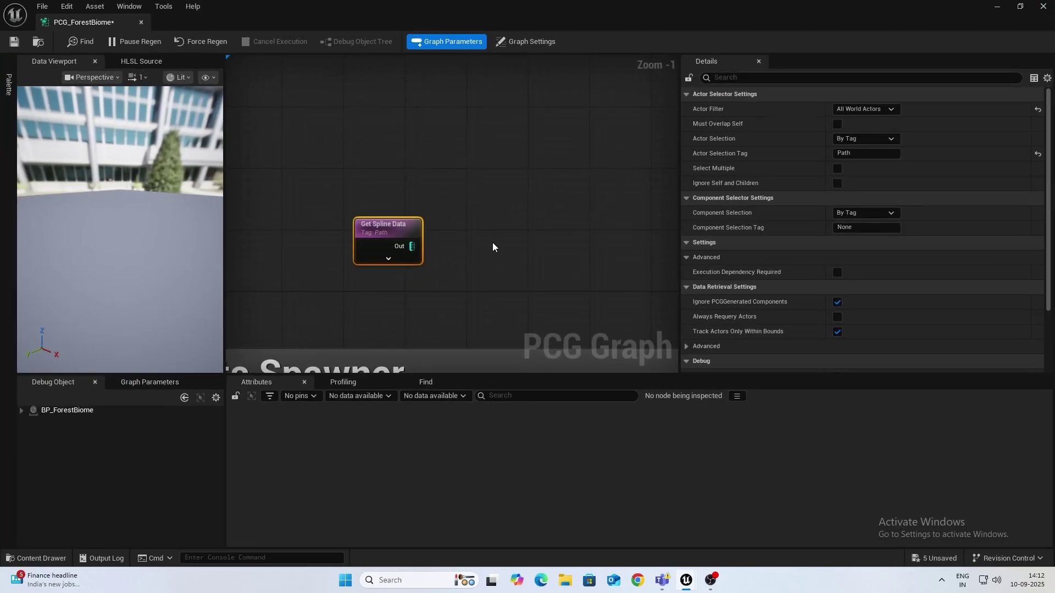
Feed the Get Spline Data output into an unbounded Spline Sampler, and enable Select Multiple on the Get Spline Data node.
drag(487, 216, 487, 215)
text(spline s)
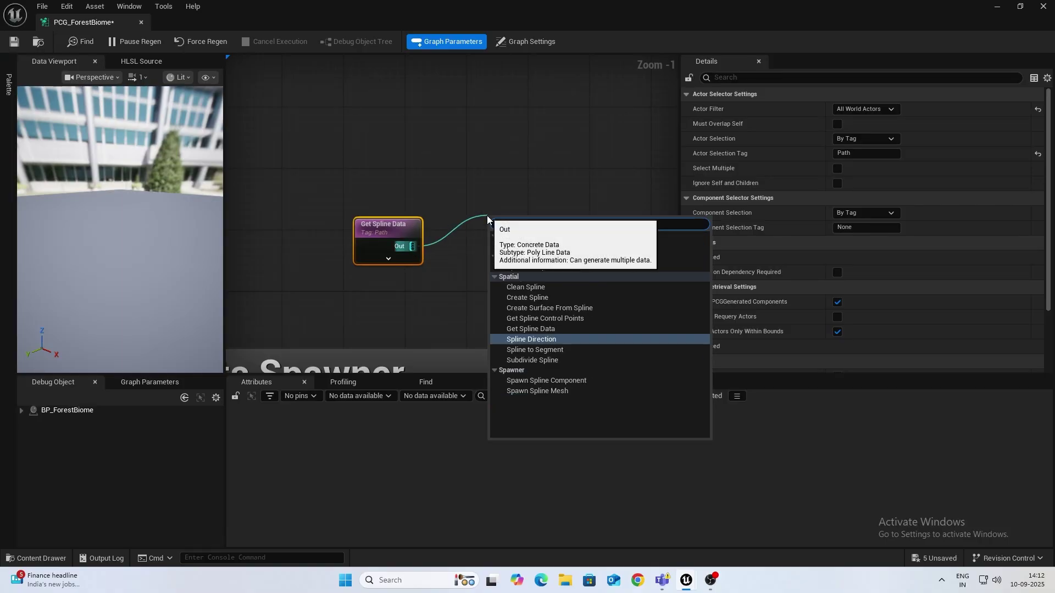
key(Return)
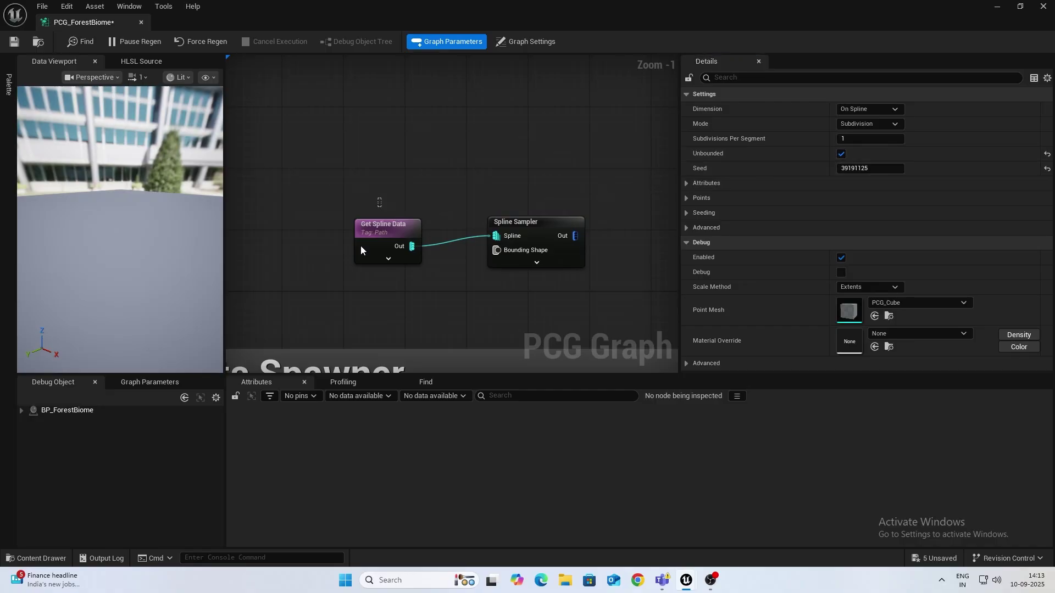
click(385, 226)
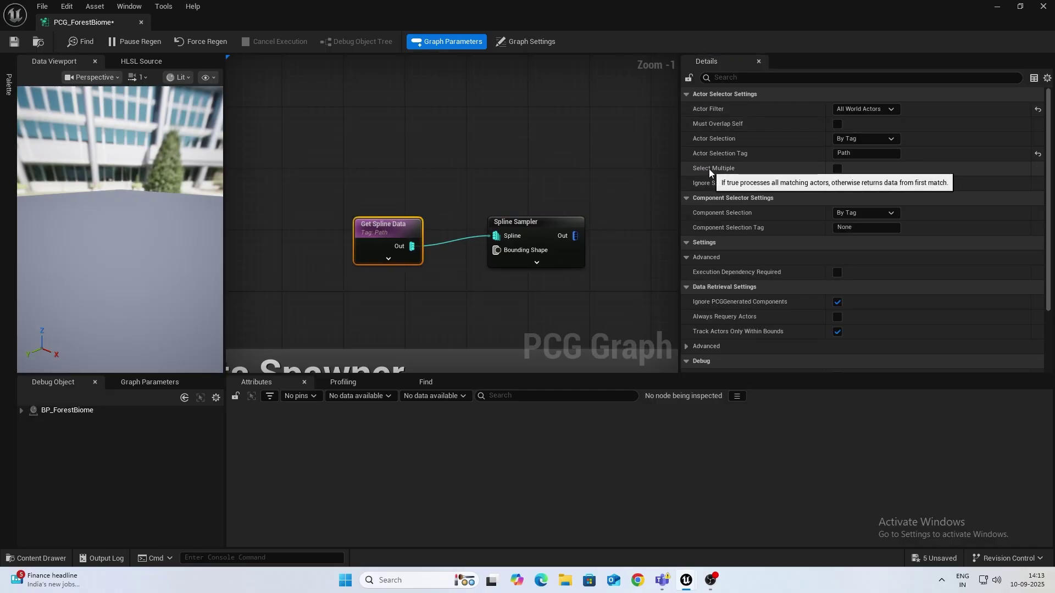
click(838, 170)
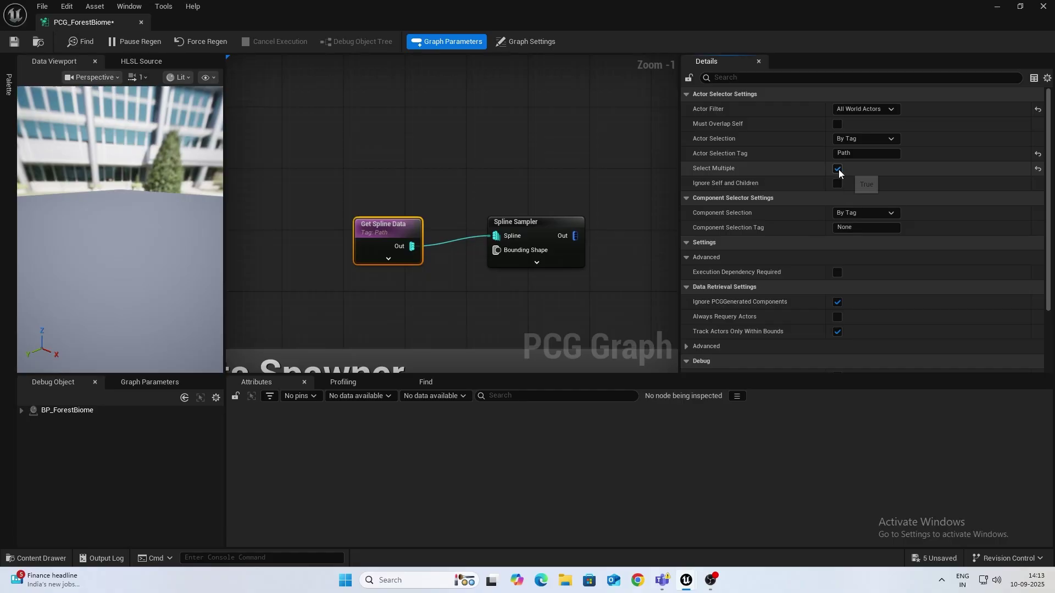